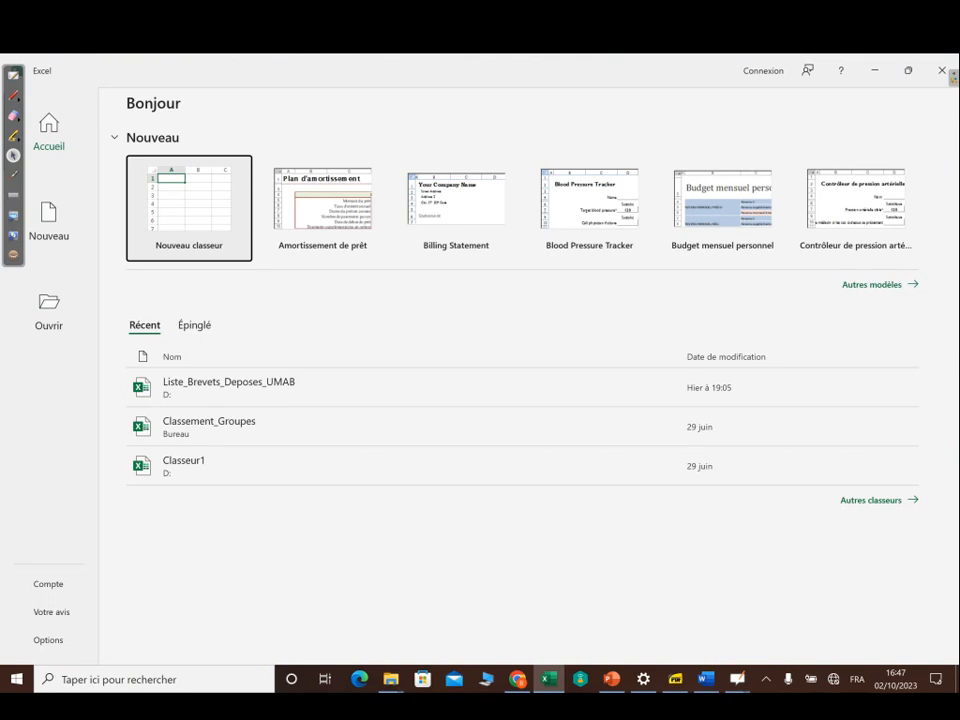
# Create a new blank workbook and enlarge the sheet view to 180%.
pyautogui.click(189, 207)
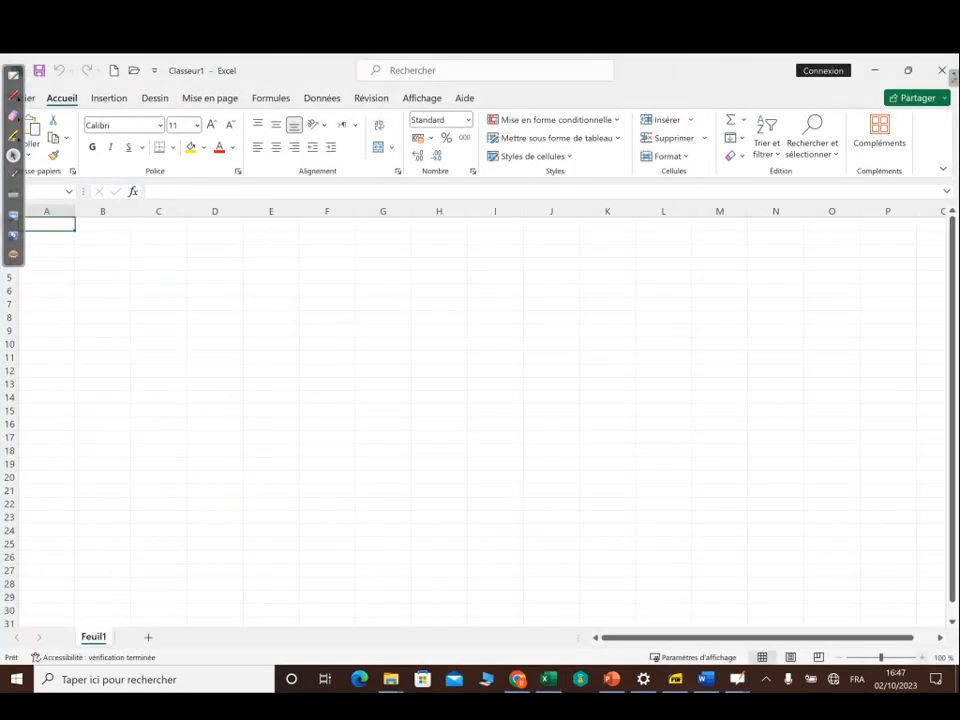
pyautogui.click(922, 657)
pyautogui.click(922, 657)
pyautogui.click(922, 657)
pyautogui.click(922, 657)
pyautogui.click(922, 657)
pyautogui.click(922, 657)
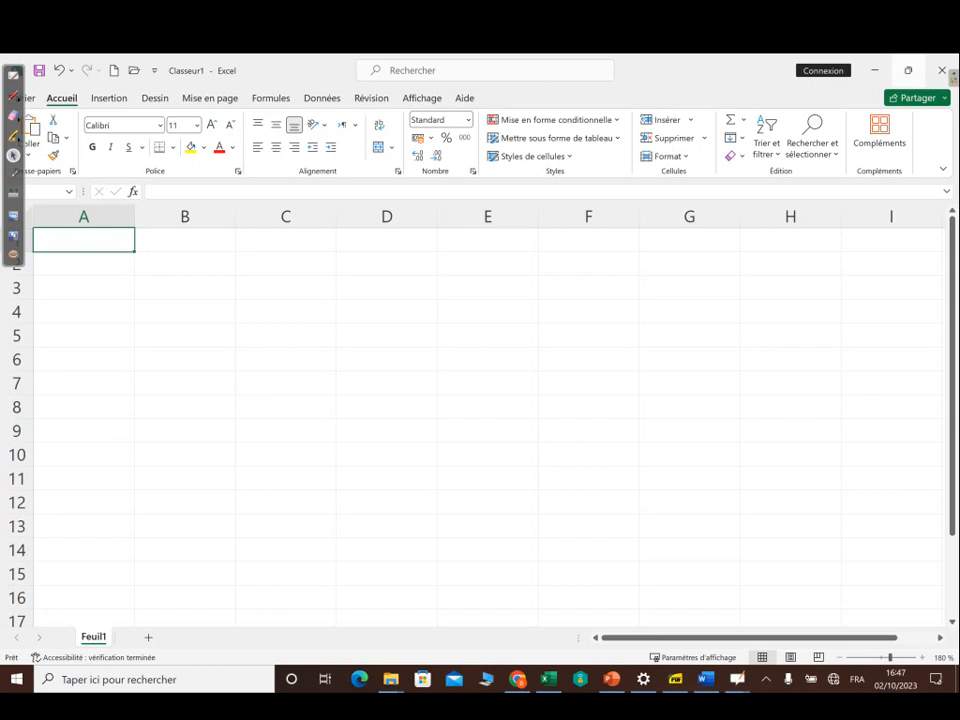
# Switch to the Windows display settings, set multiple displays to "Dupliquer ces affichages" and keep the change.
pyautogui.click(875, 70)
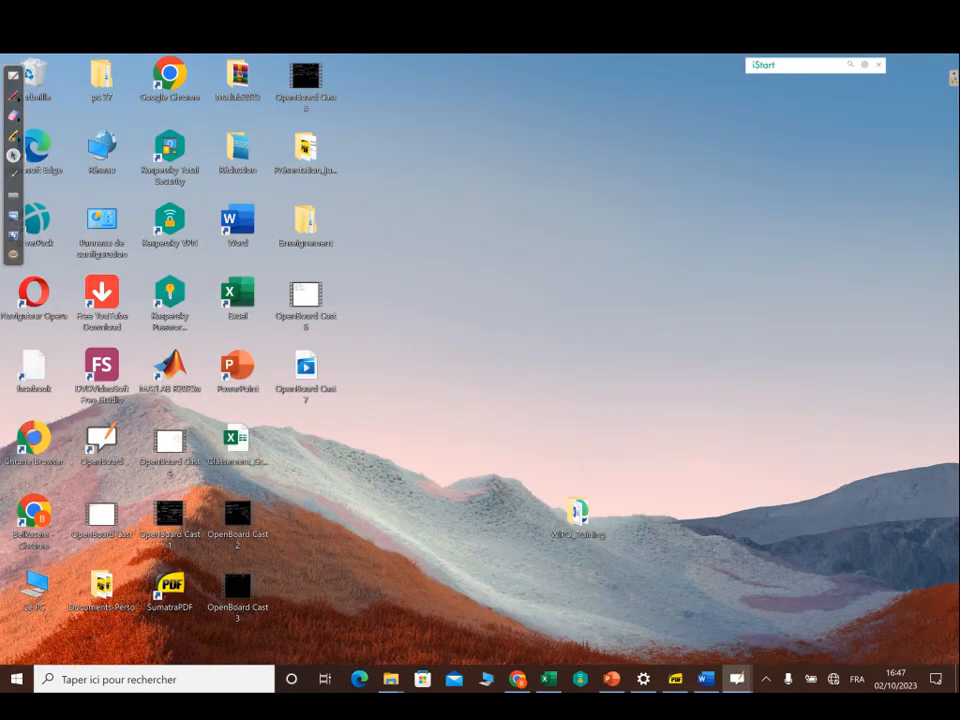
pyautogui.rightClick(589, 305)
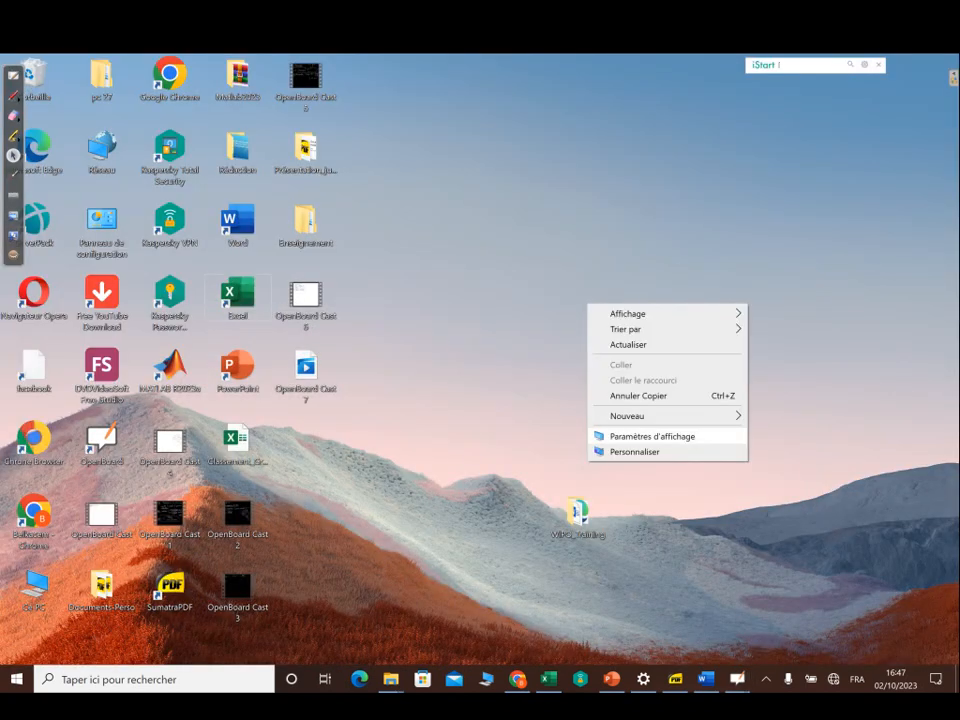
pyautogui.click(652, 436)
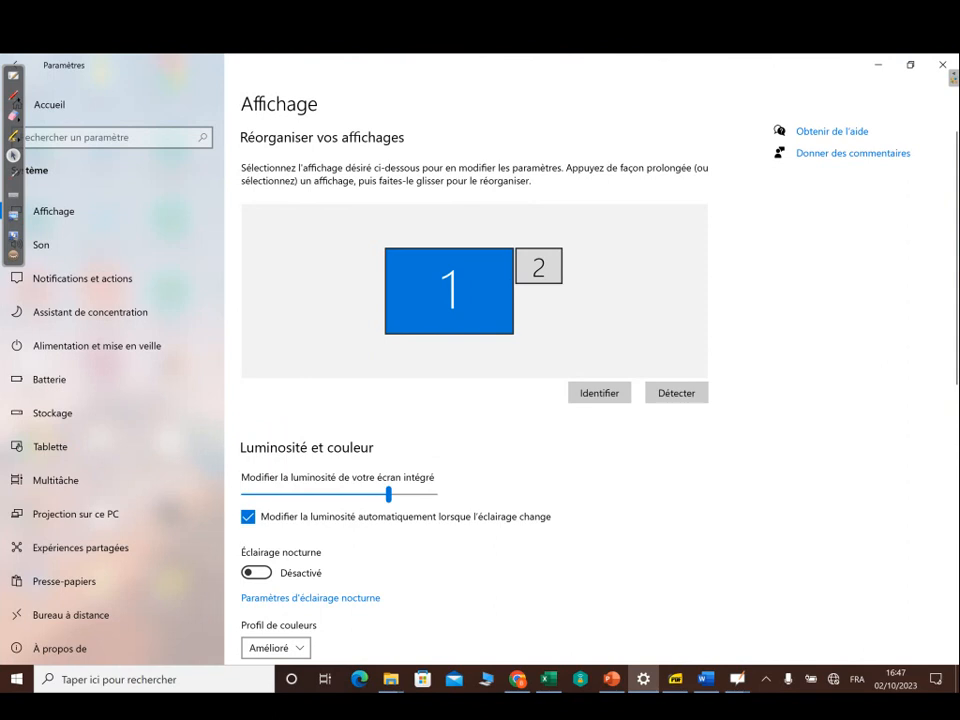
pyautogui.scroll(-10, 580, 380)
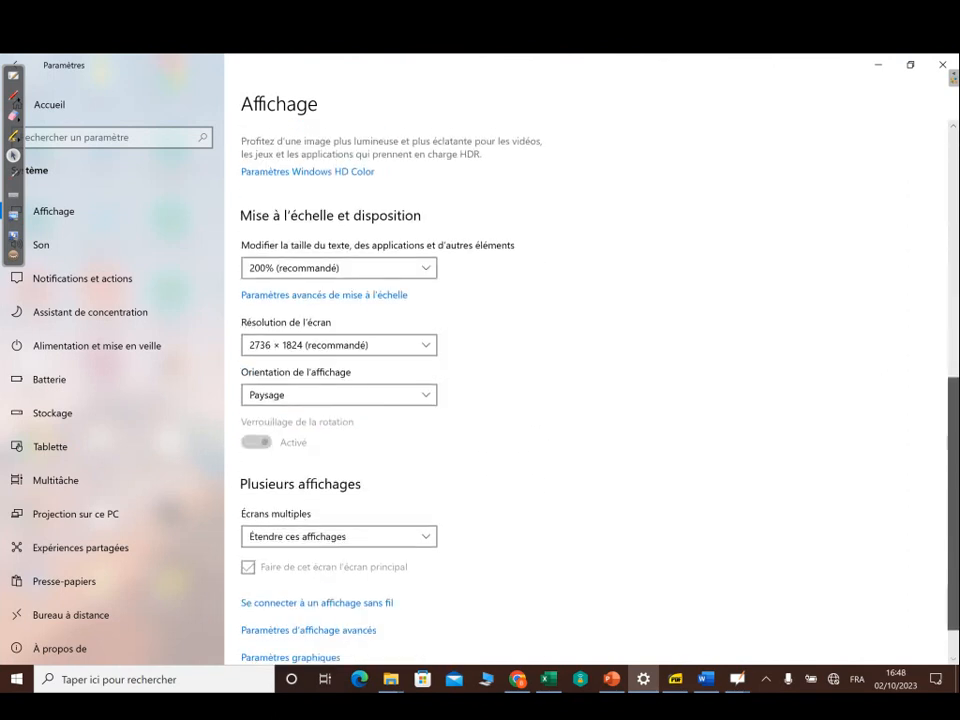
pyautogui.click(339, 527)
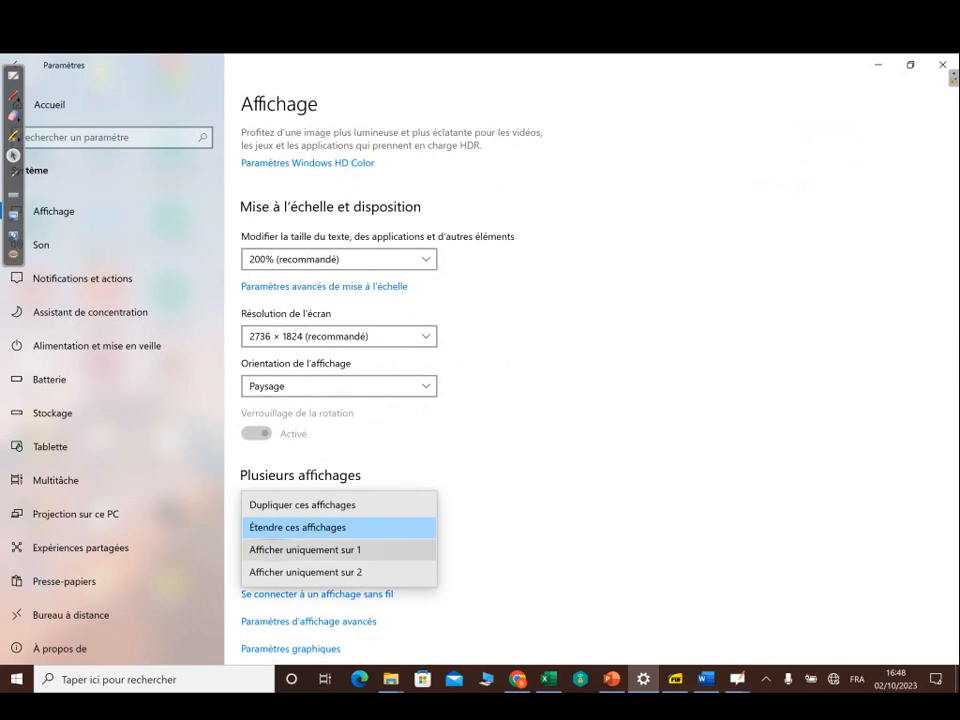
pyautogui.click(303, 505)
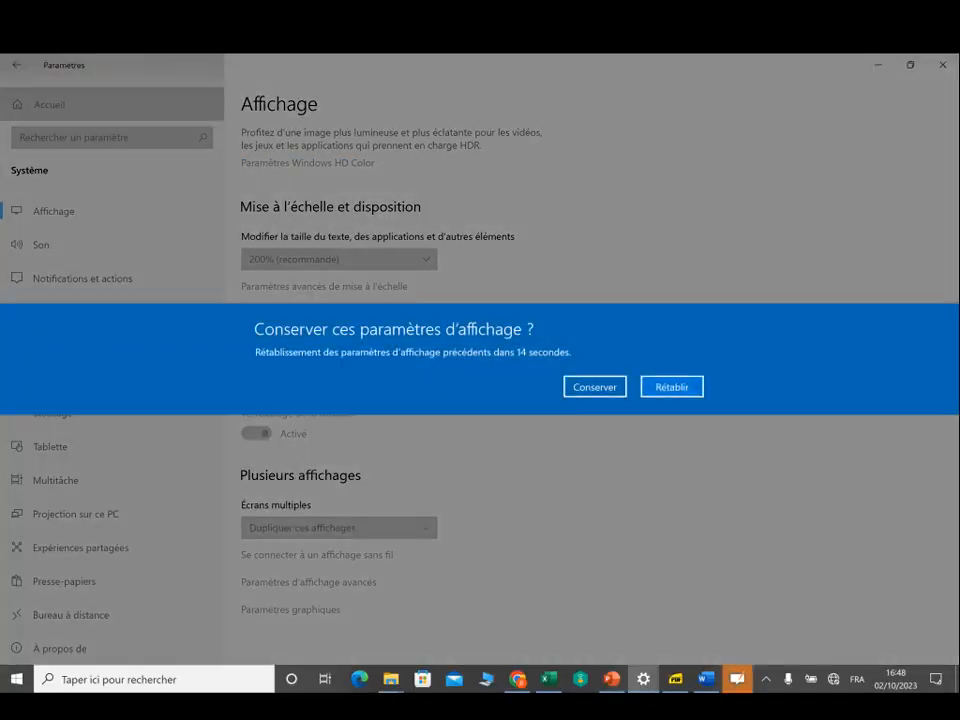
pyautogui.click(595, 386)
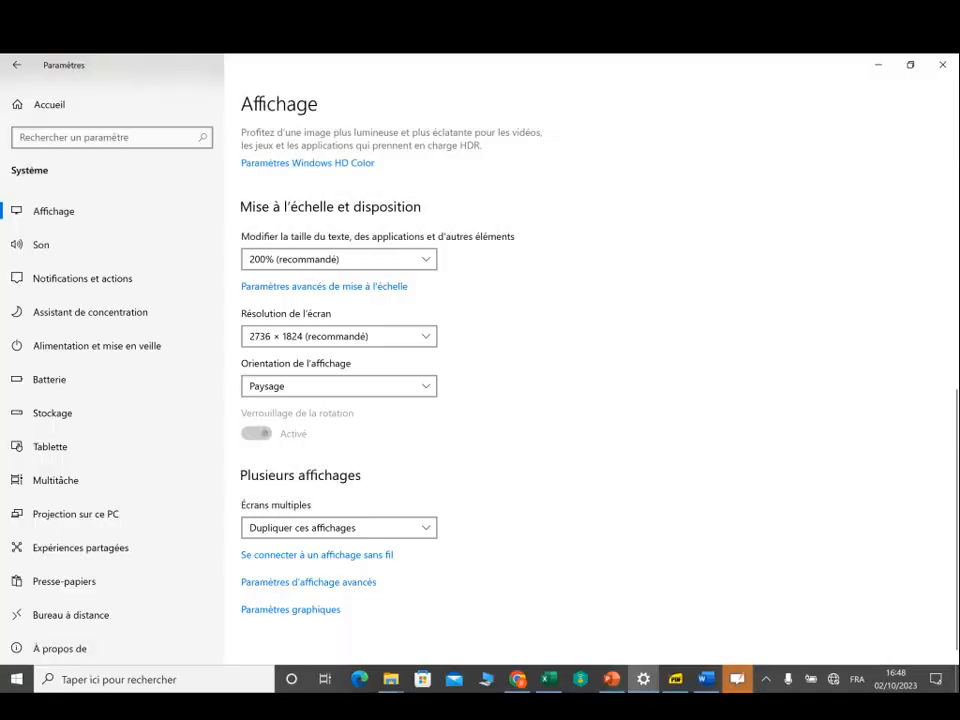
# Switch OpenBoard to desktop mode, close the Windows settings and return to the Excel workbook.
pyautogui.click(737, 679)
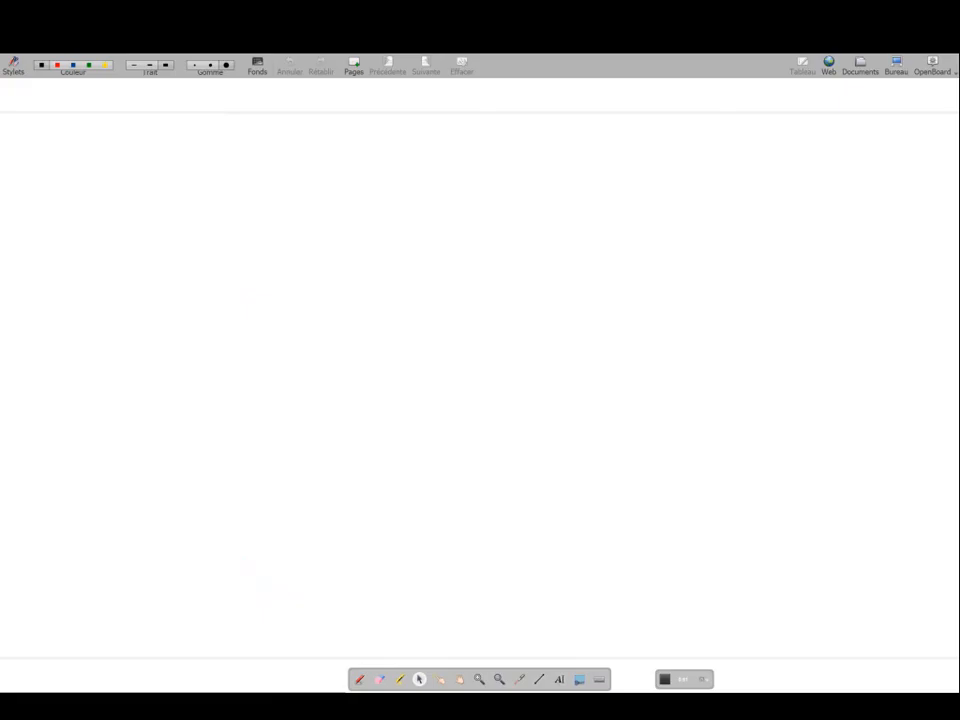
pyautogui.click(896, 65)
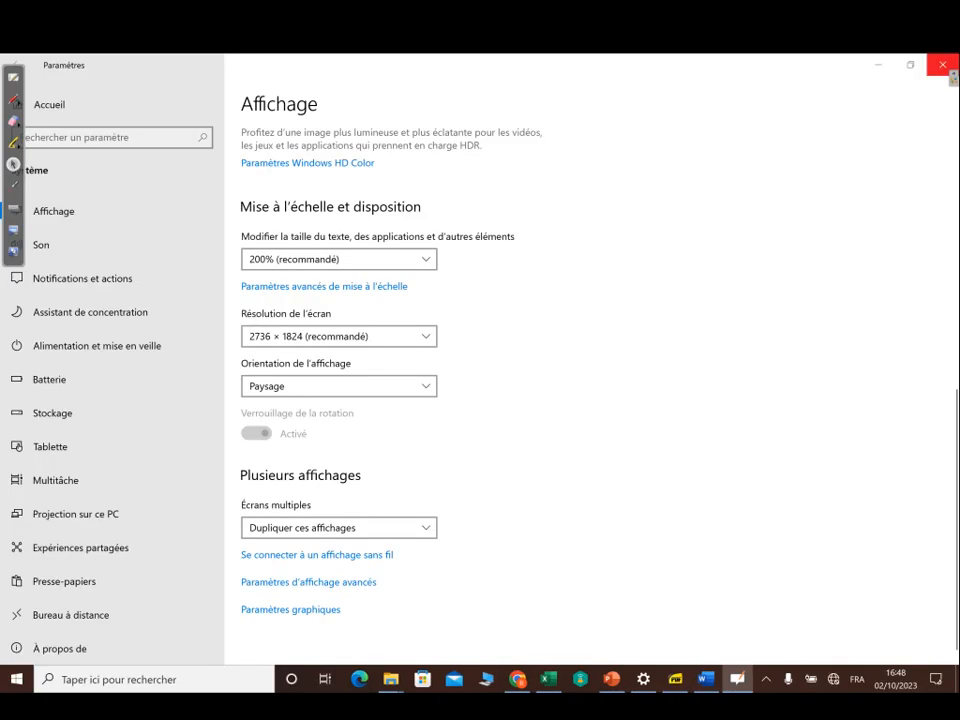
pyautogui.click(942, 64)
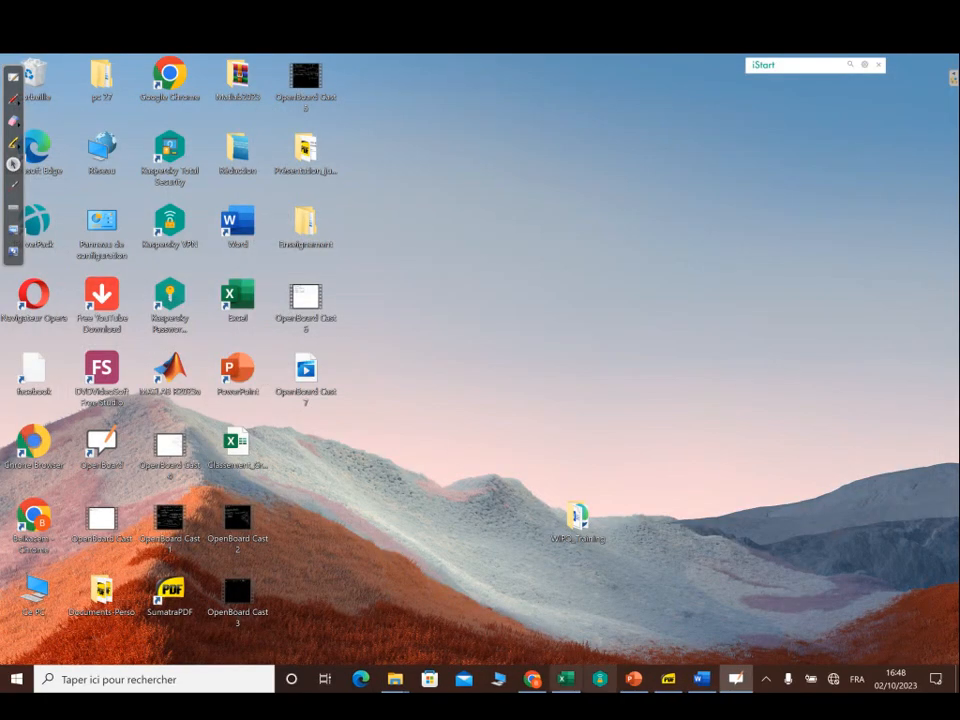
pyautogui.click(566, 679)
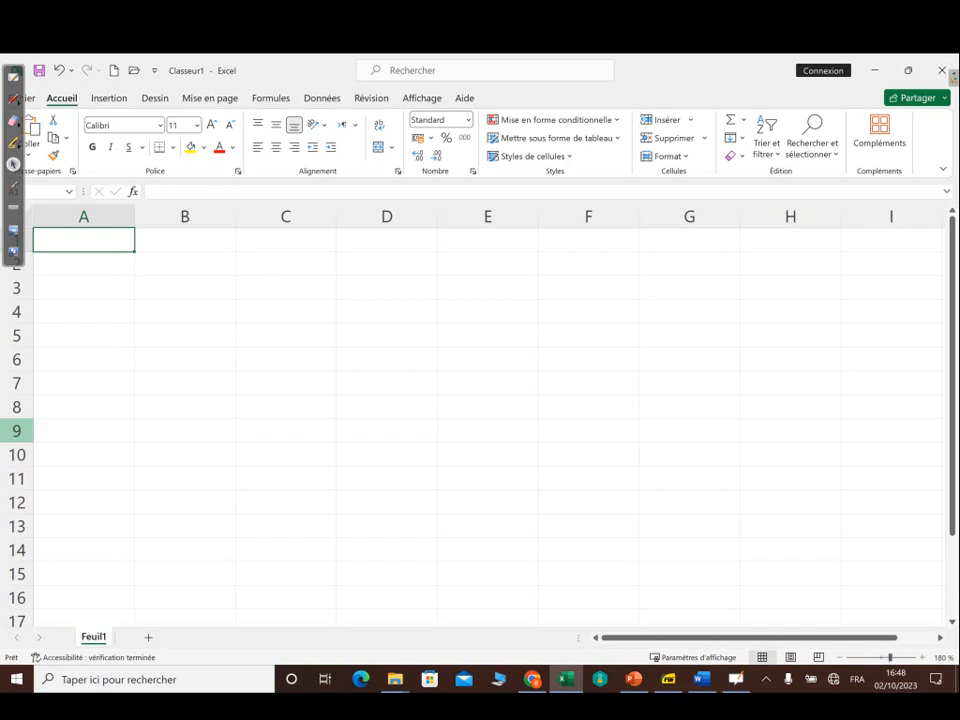
# Narrow columns A to G to one equal, smaller width.
pyautogui.click(84, 216)
pyautogui.moveTo(84, 216); pyautogui.dragTo(740, 216)
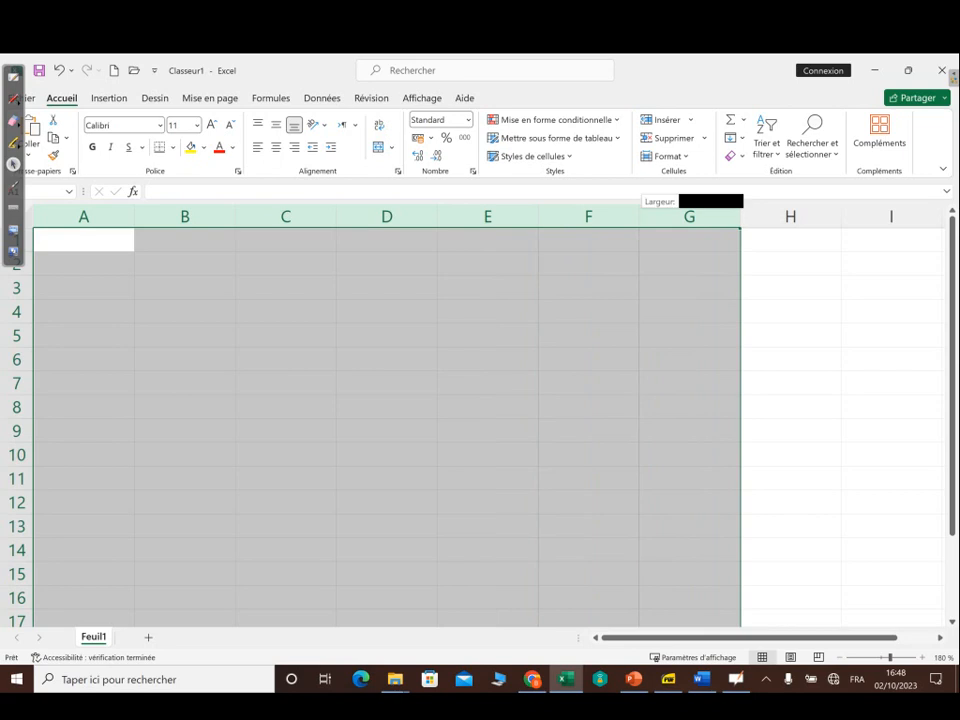
pyautogui.moveTo(740, 216); pyautogui.dragTo(603, 216)
# Fill the cell range A2:C4 with yellow.
pyautogui.click(155, 264)
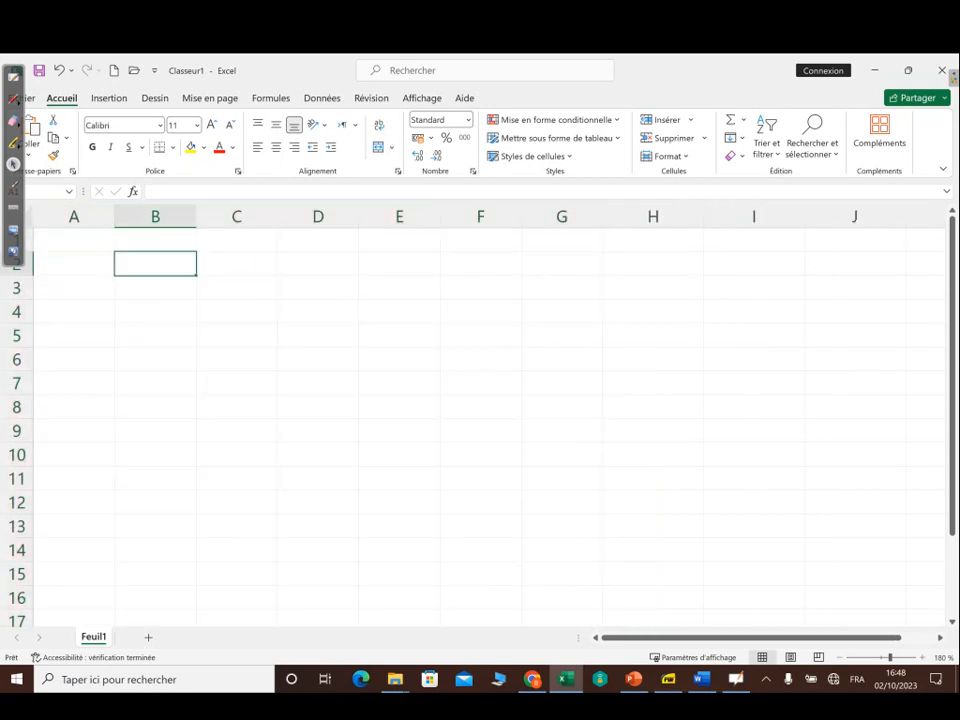
pyautogui.moveTo(74, 263); pyautogui.dragTo(236, 311)
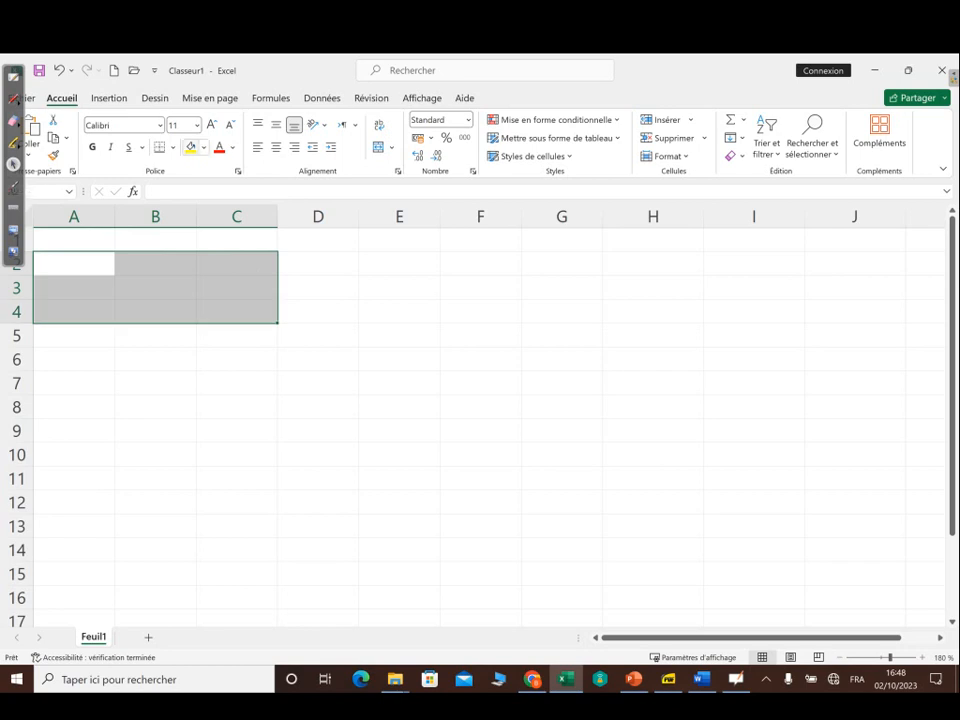
pyautogui.click(190, 147)
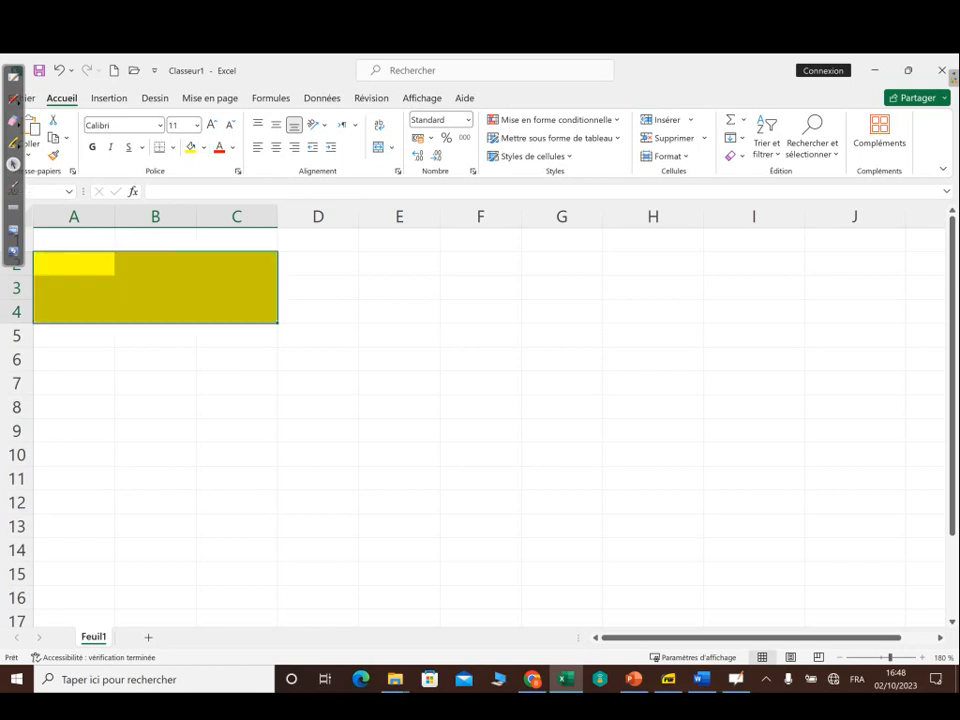
# Merge and center cells A6:C6 and enter the label "Matrice A" in the merged cell.
pyautogui.moveTo(74, 359); pyautogui.dragTo(236, 359)
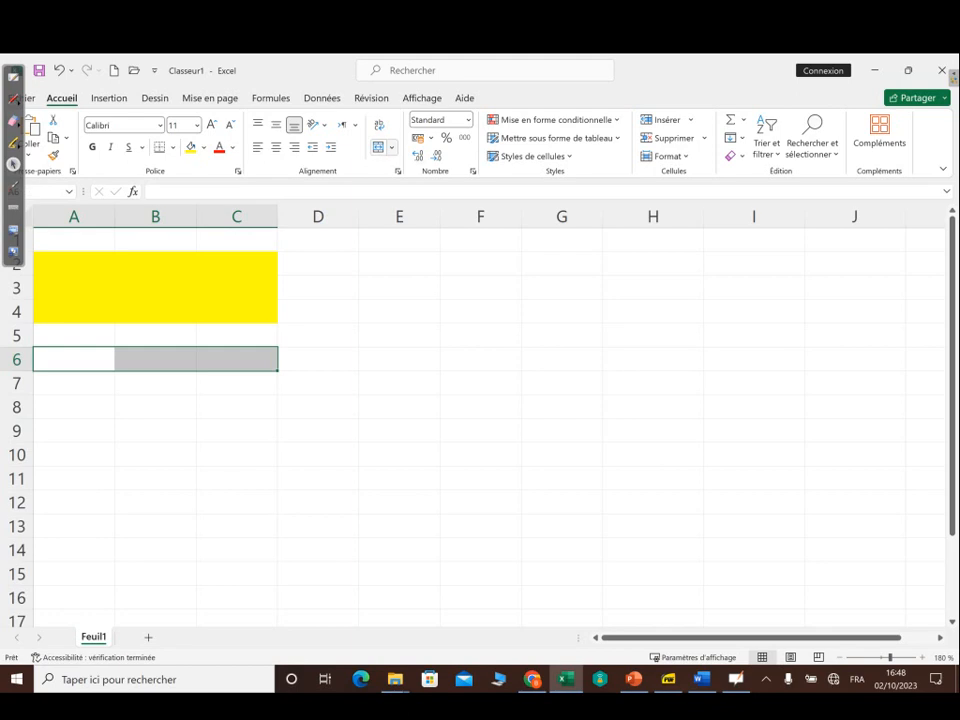
pyautogui.click(379, 147)
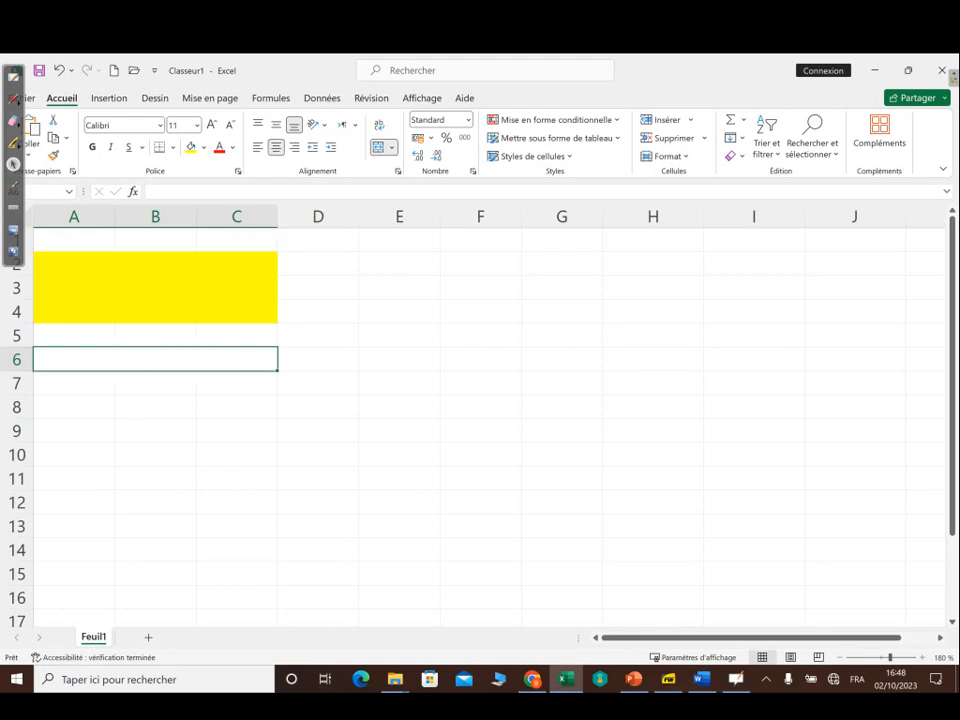
pyautogui.write('M')
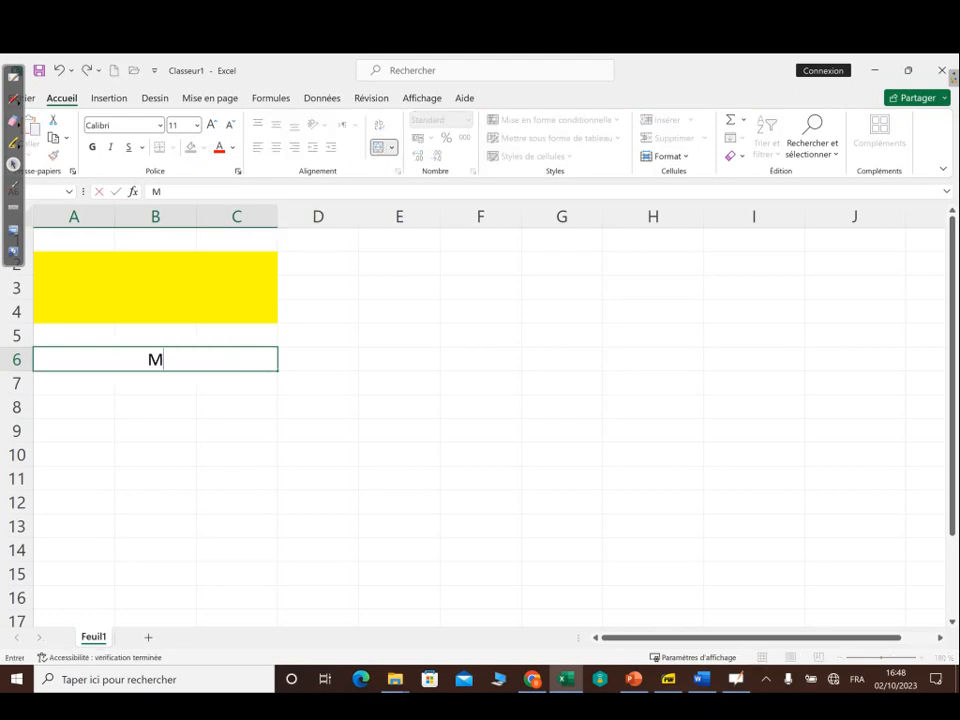
pyautogui.write('atrice A')
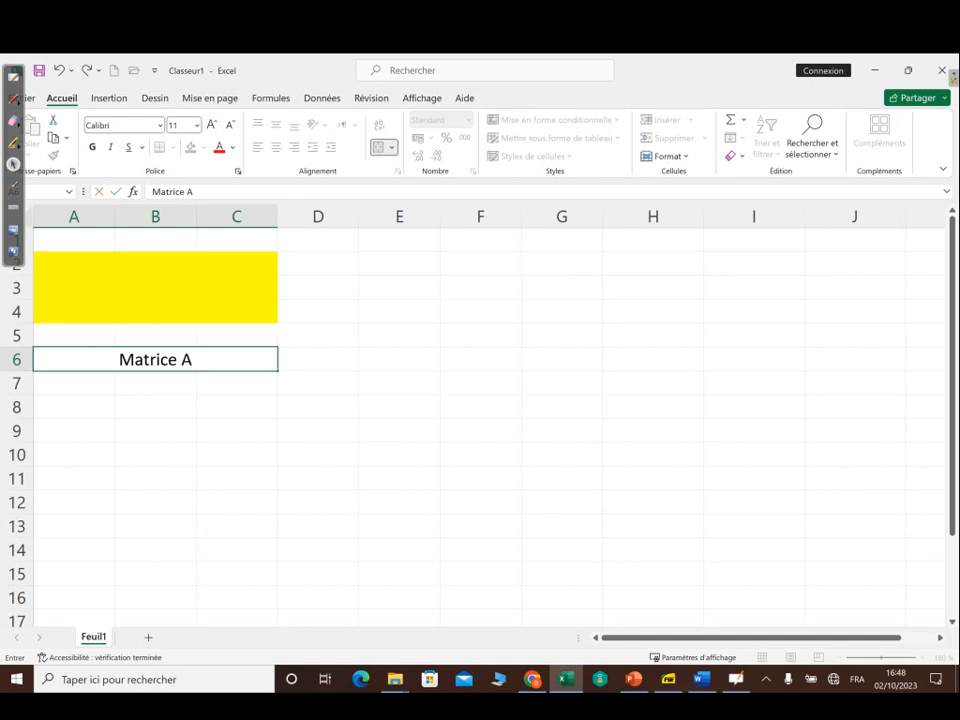
pyautogui.click(155, 407)
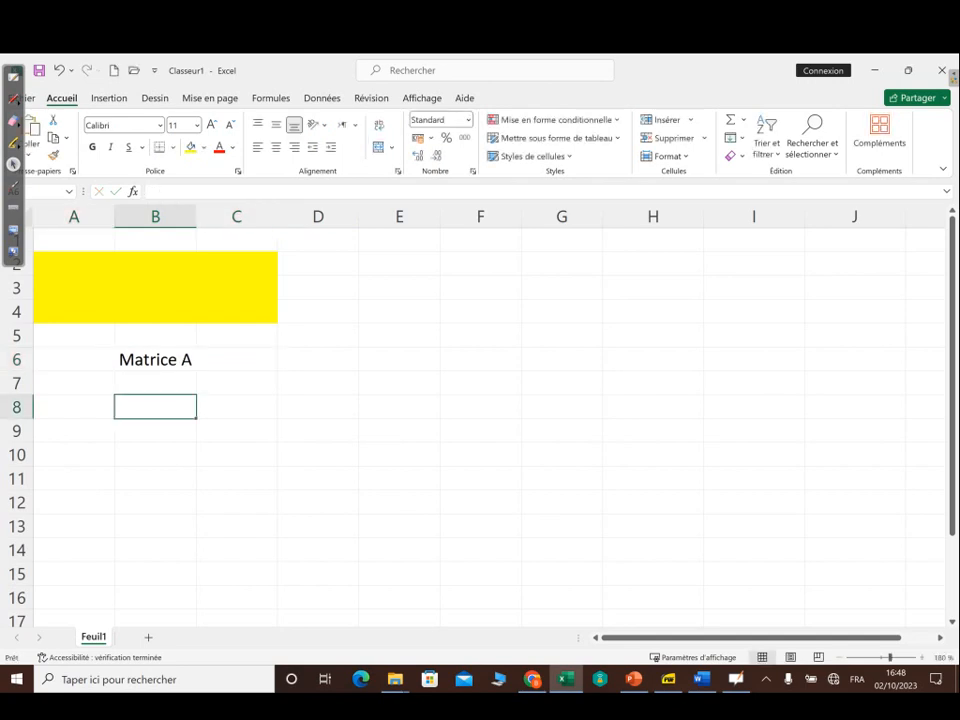
# Apply all borders and thick outside borders to the yellow range A2:C4.
pyautogui.moveTo(74, 264); pyautogui.dragTo(237, 312)
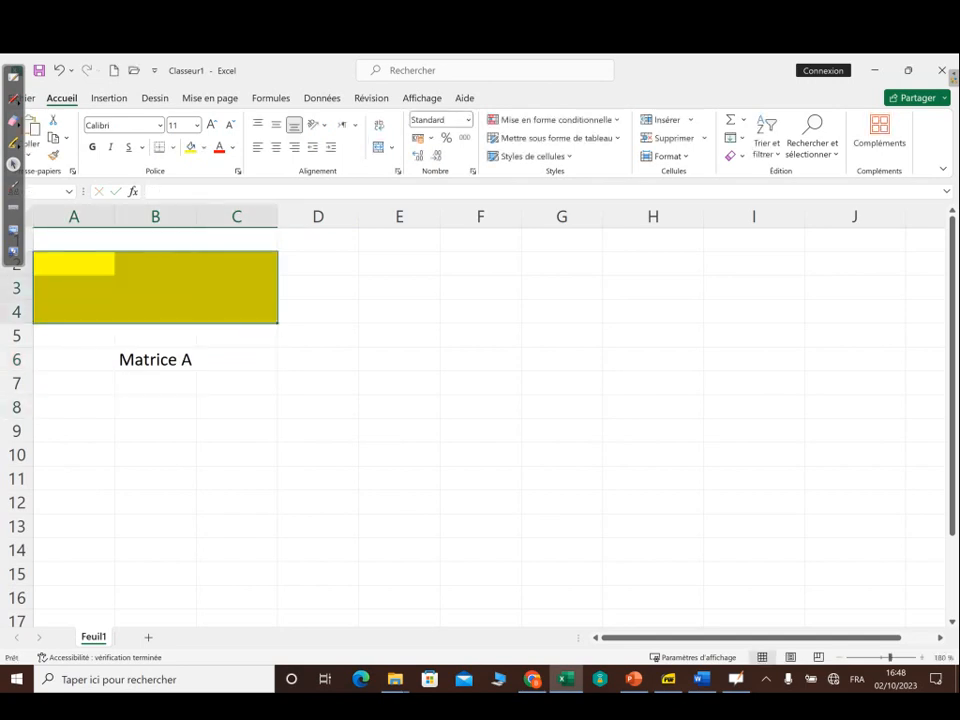
pyautogui.click(172, 147)
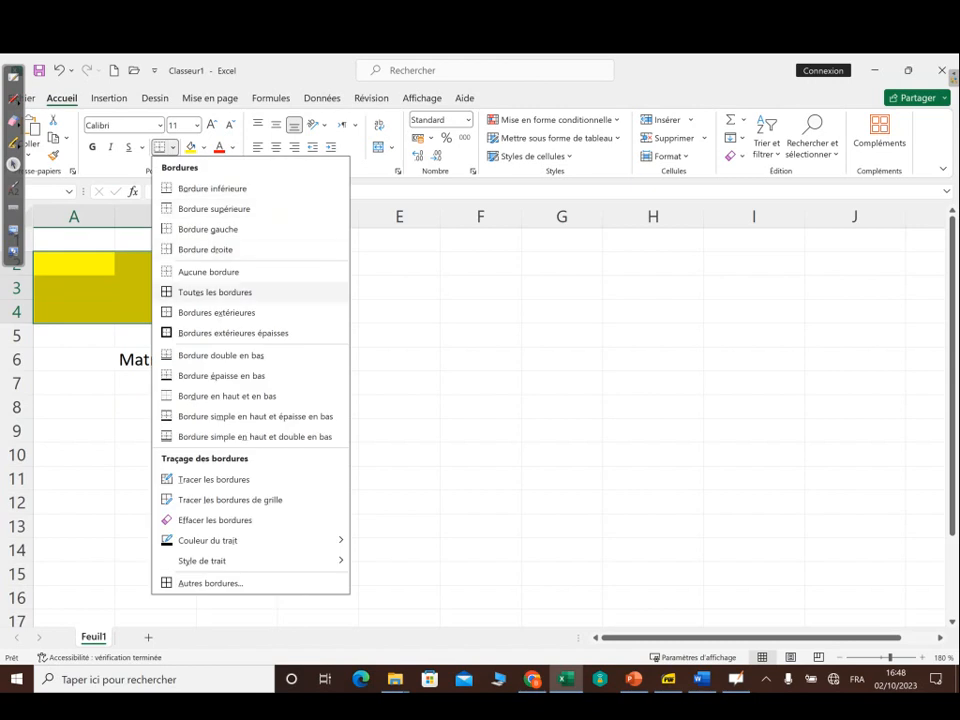
pyautogui.click(215, 292)
pyautogui.click(172, 147)
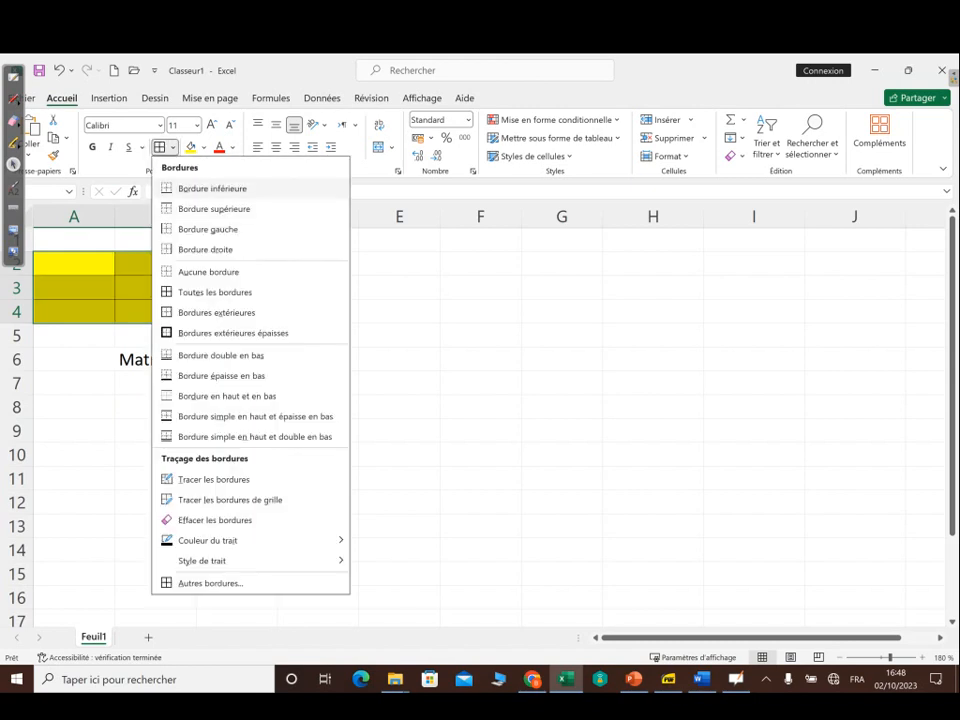
pyautogui.click(215, 332)
# Fill the first matrix row with 0,04 in A2, 0,54 in B2 and 0,26 in C2.
pyautogui.click(100, 264)
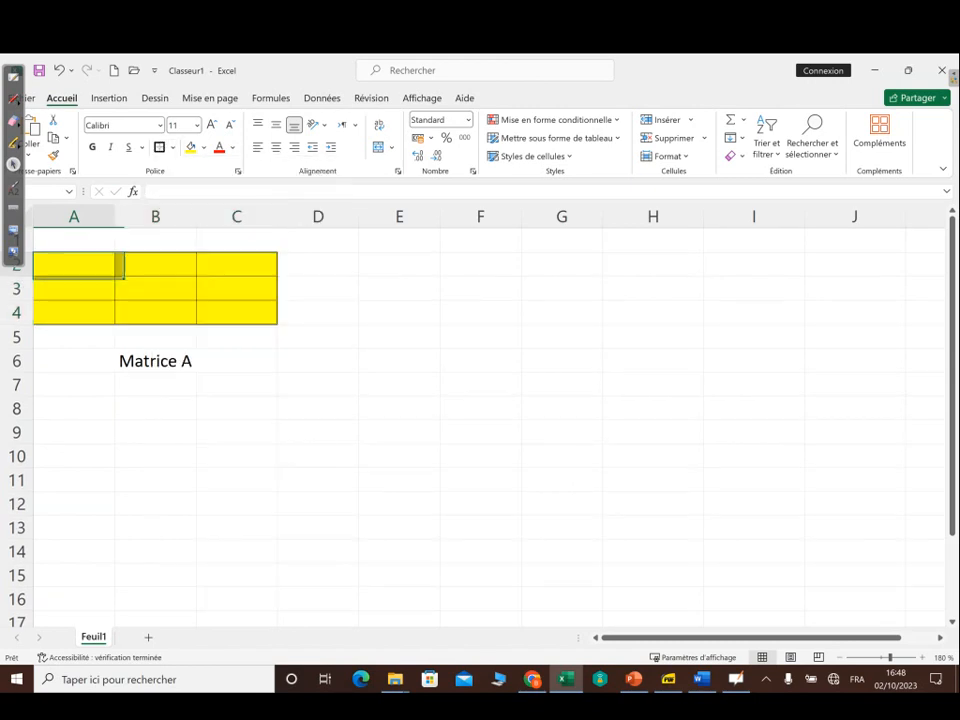
pyautogui.write('0,à')
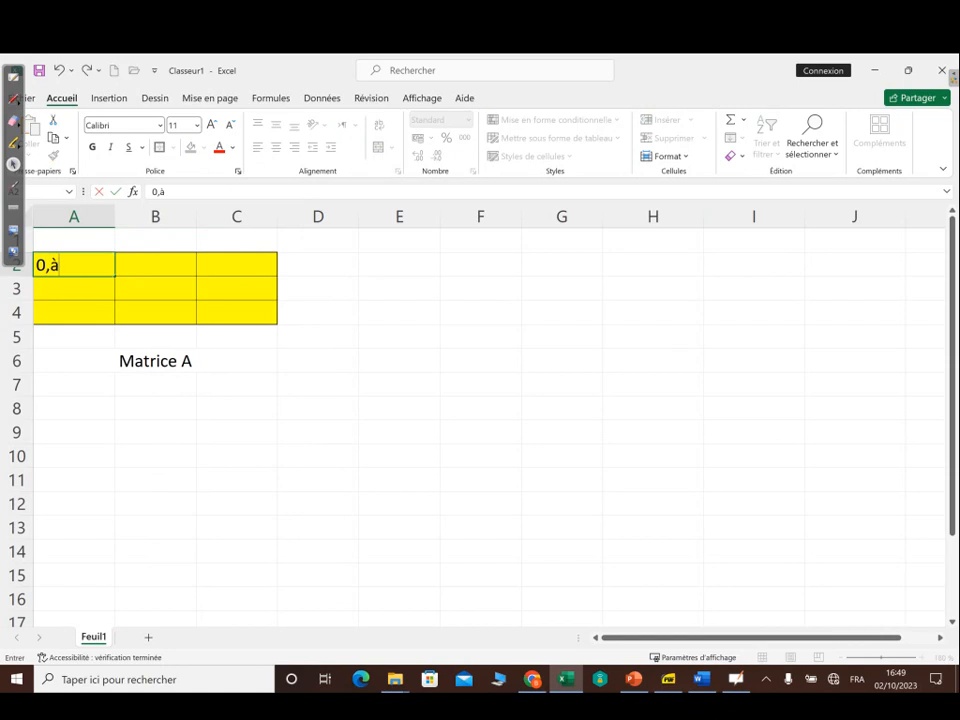
pyautogui.press('BackSpace')
pyautogui.write('04')
pyautogui.press('Tab')
pyautogui.write('0')
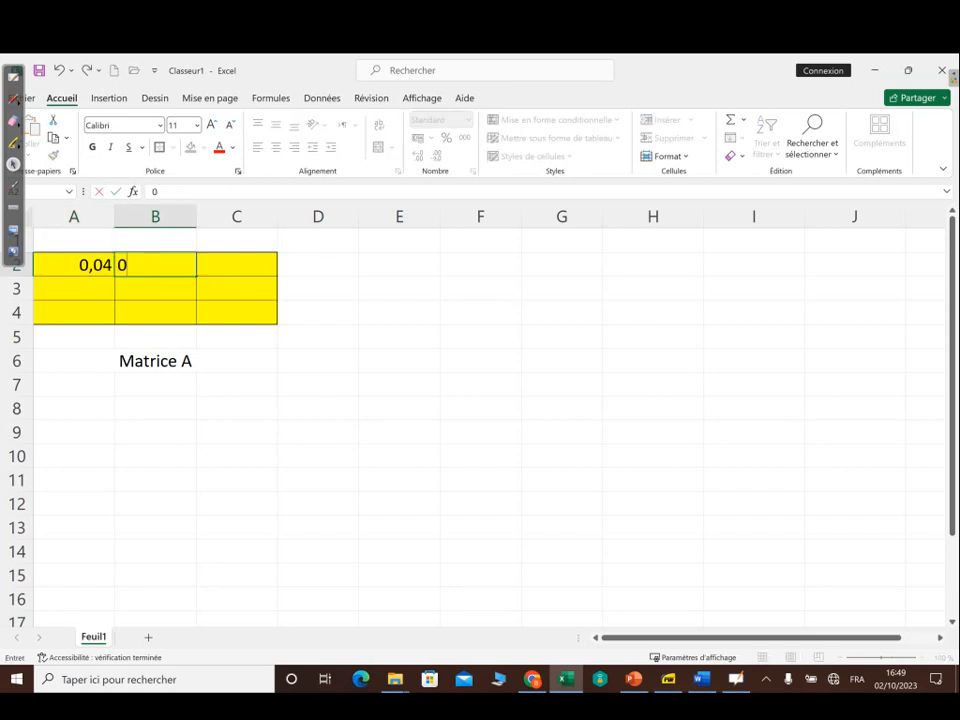
pyautogui.write(',54')
pyautogui.press('Tab')
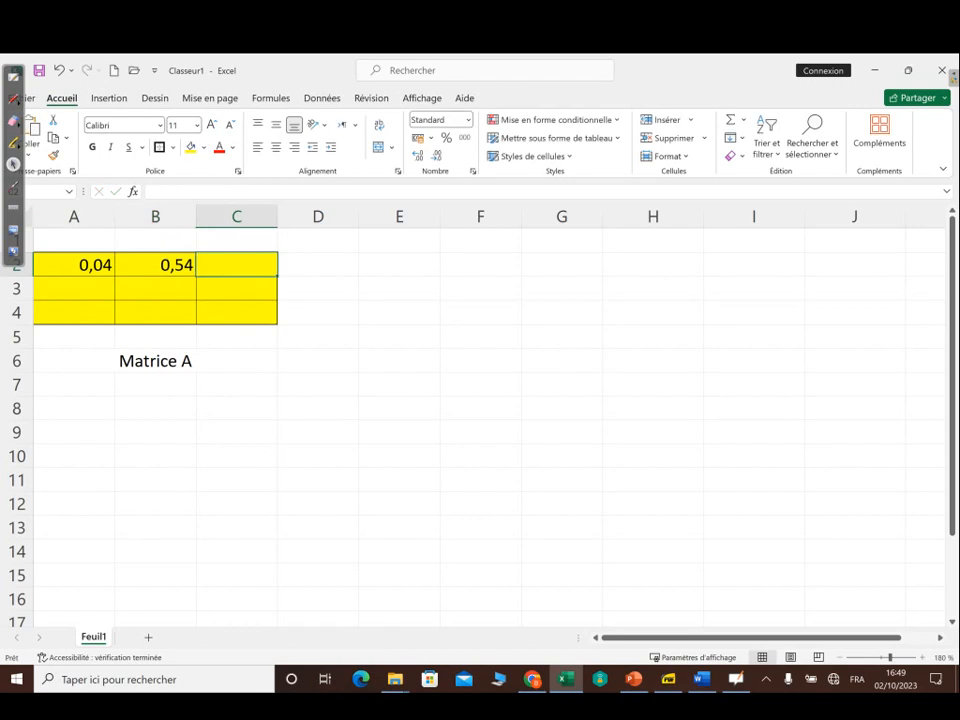
pyautogui.write('0,')
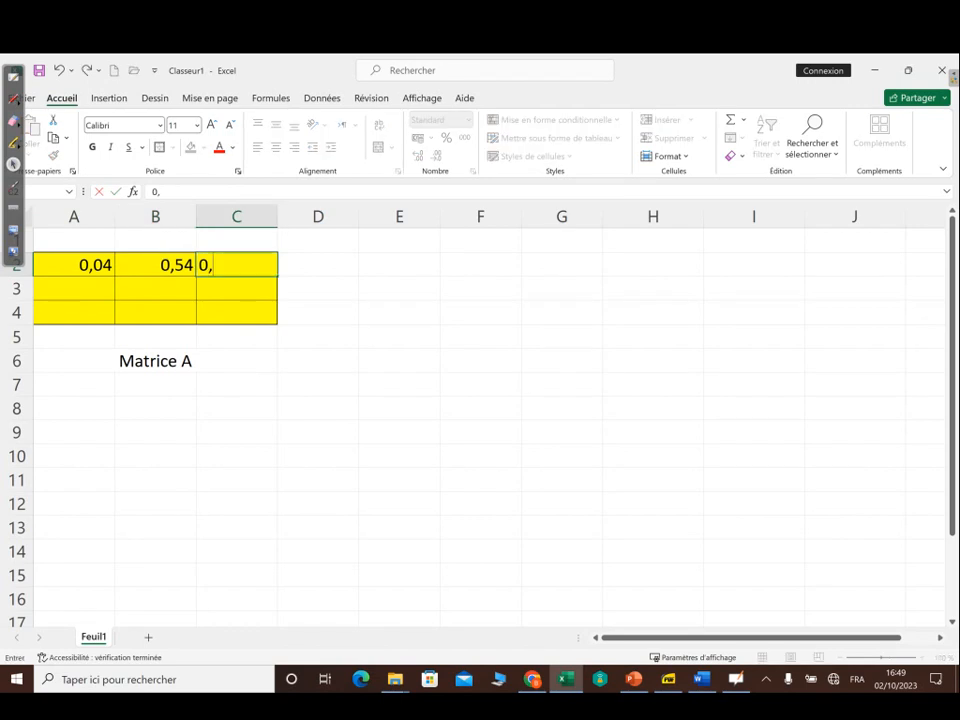
pyautogui.write('26')
pyautogui.press('Return')
# Center the contents of columns A to C vertically and horizontally.
pyautogui.moveTo(74, 216); pyautogui.dragTo(236, 216)
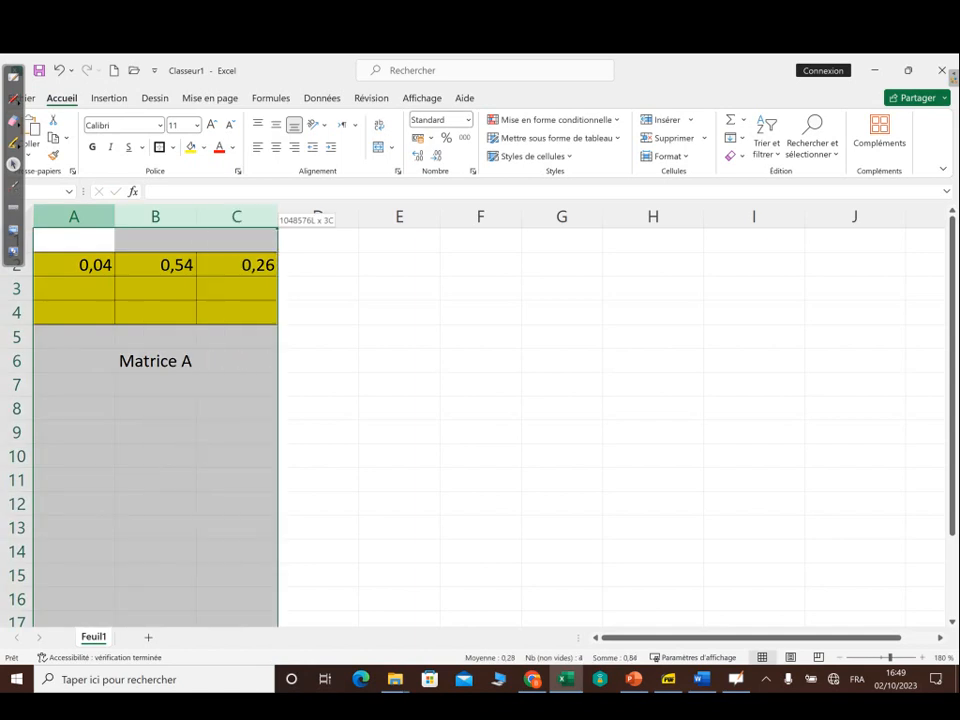
pyautogui.click(276, 125)
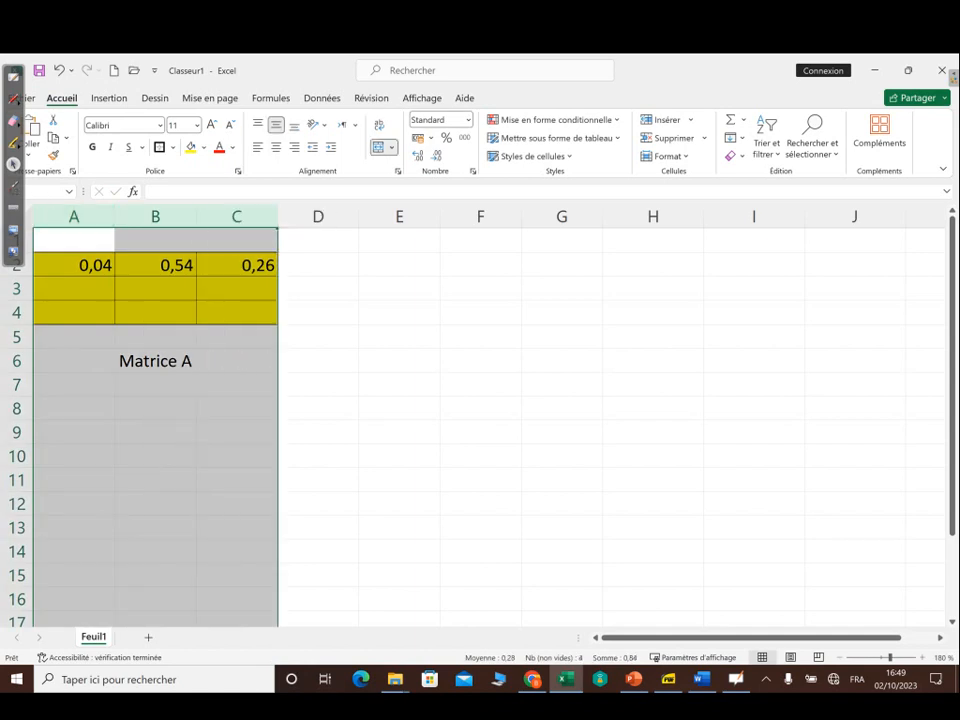
pyautogui.click(276, 147)
# Fill the second matrix row with 0,93 in A3, 0,24 in B3 and 0 in C3.
pyautogui.click(74, 289)
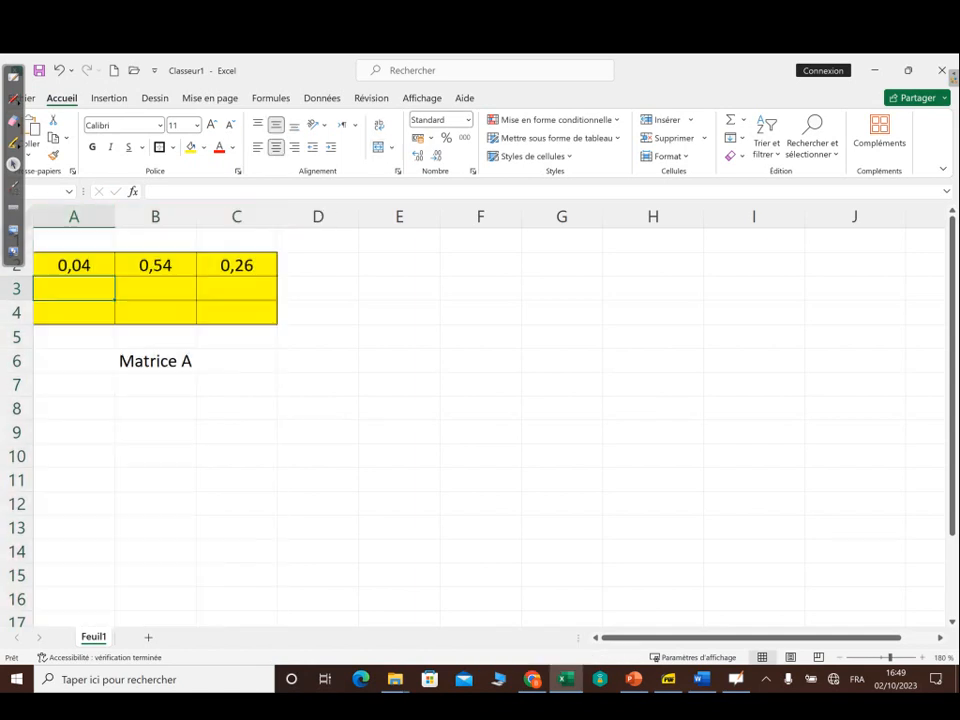
pyautogui.write('0,2')
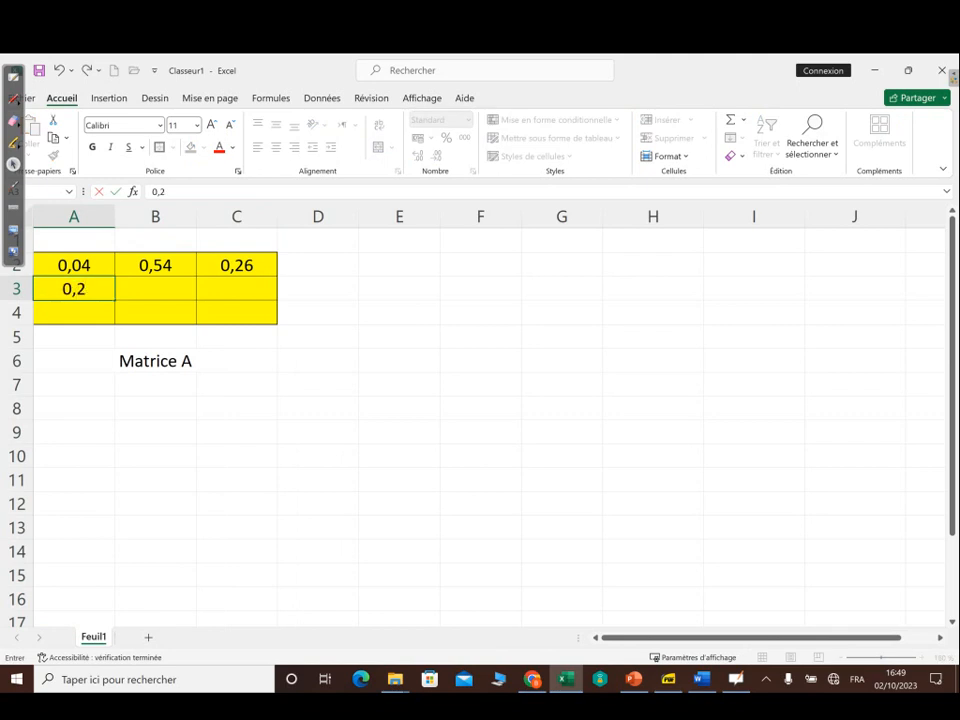
pyautogui.press('BackSpace')
pyautogui.write('93')
pyautogui.press('Tab')
pyautogui.write('0,24')
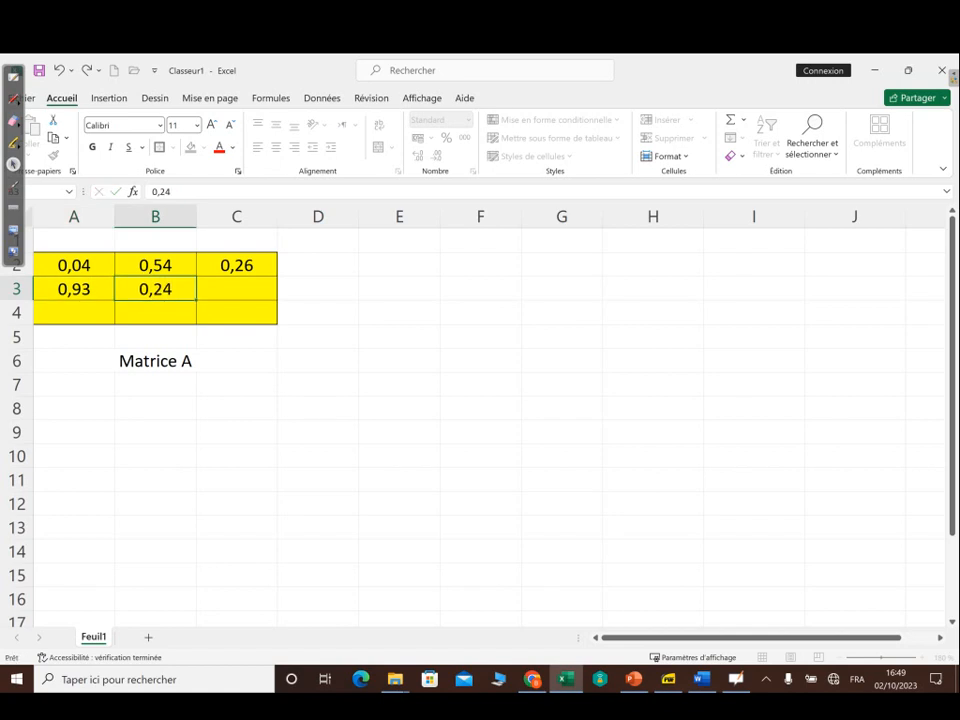
pyautogui.press('Tab')
pyautogui.write('0')
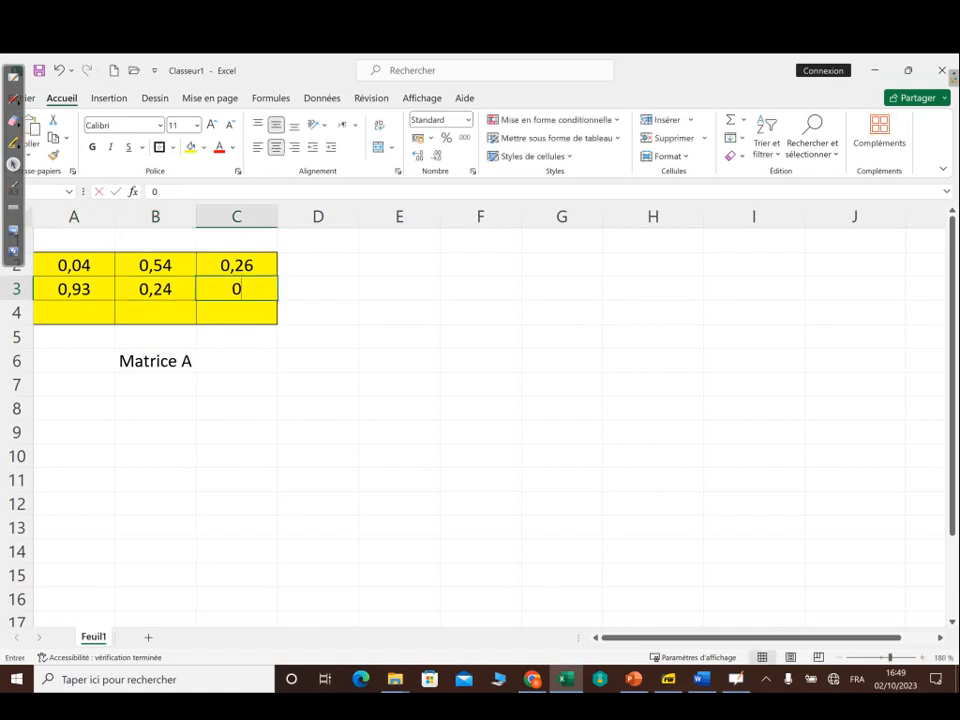
pyautogui.press('Return')
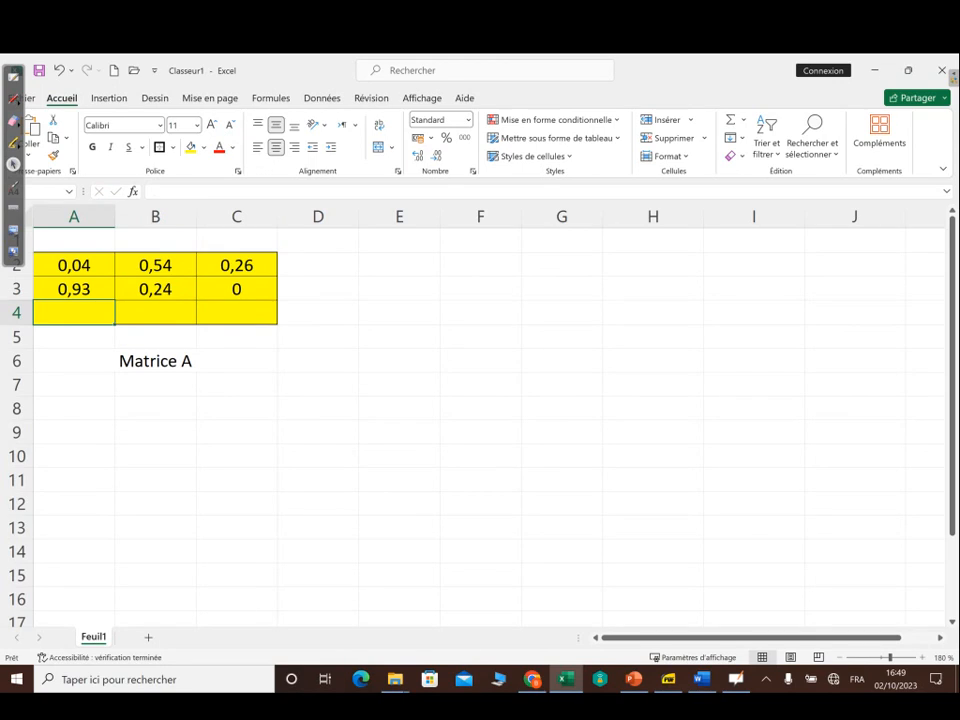
# Fill the third matrix row with 0,03 in A4, 0,22 in B4 and 0,74 in C4.
pyautogui.write('0')
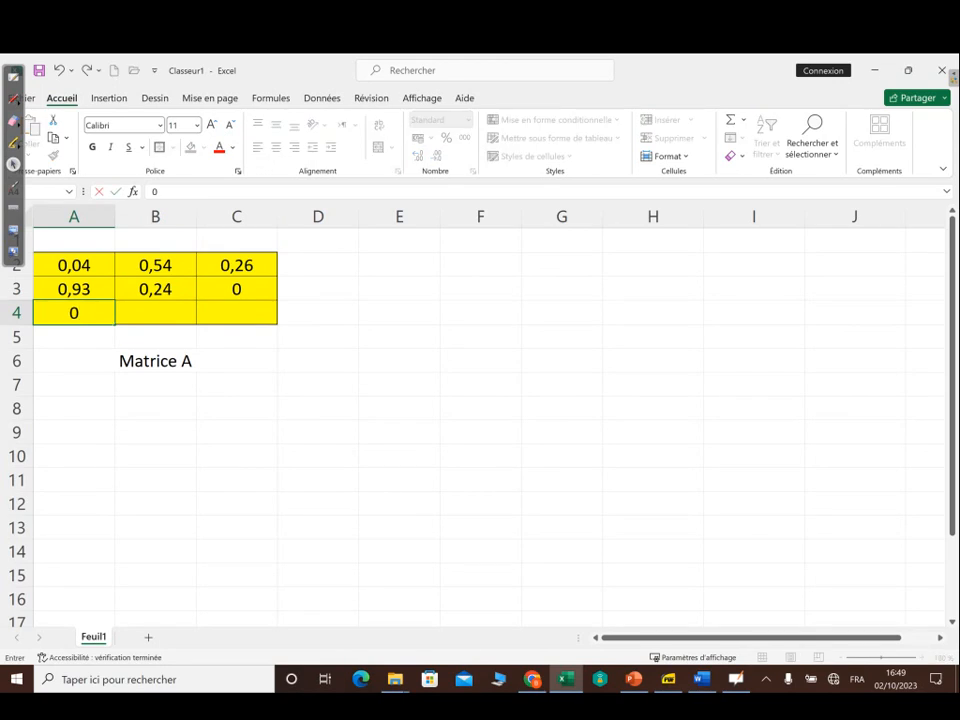
pyautogui.write(',03')
pyautogui.press('Tab')
pyautogui.write('0,22')
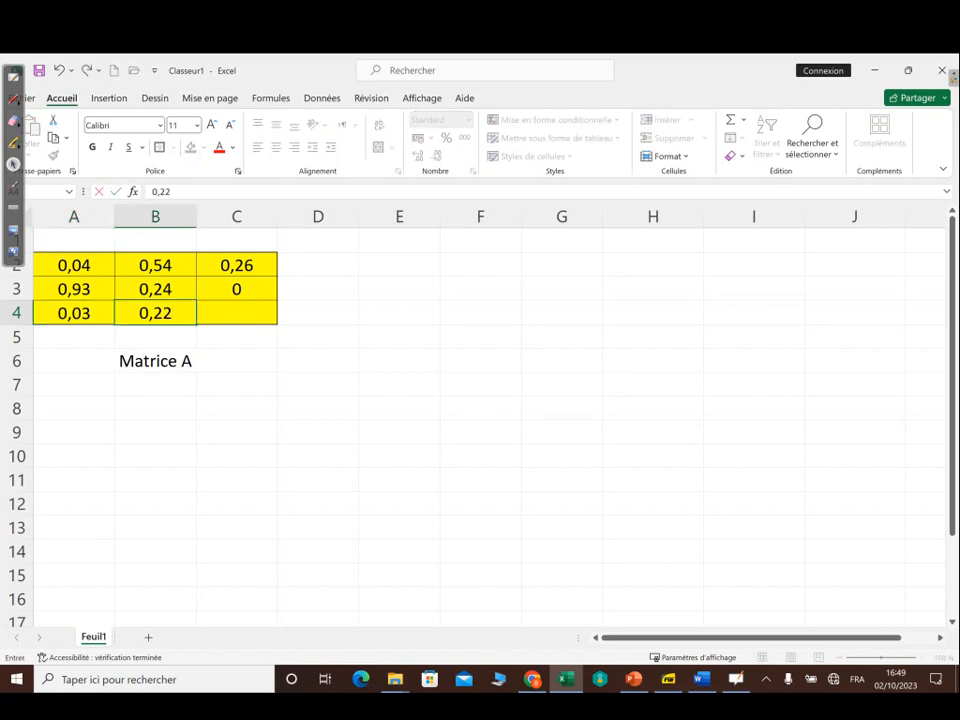
pyautogui.press('Tab')
pyautogui.write('0,74')
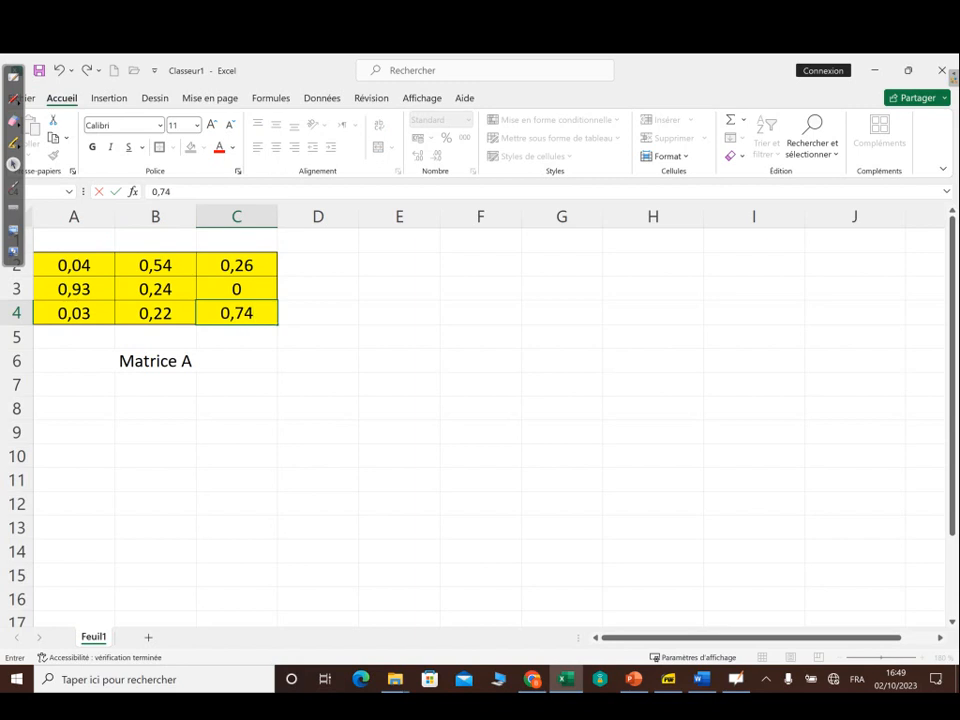
pyautogui.click(155, 361)
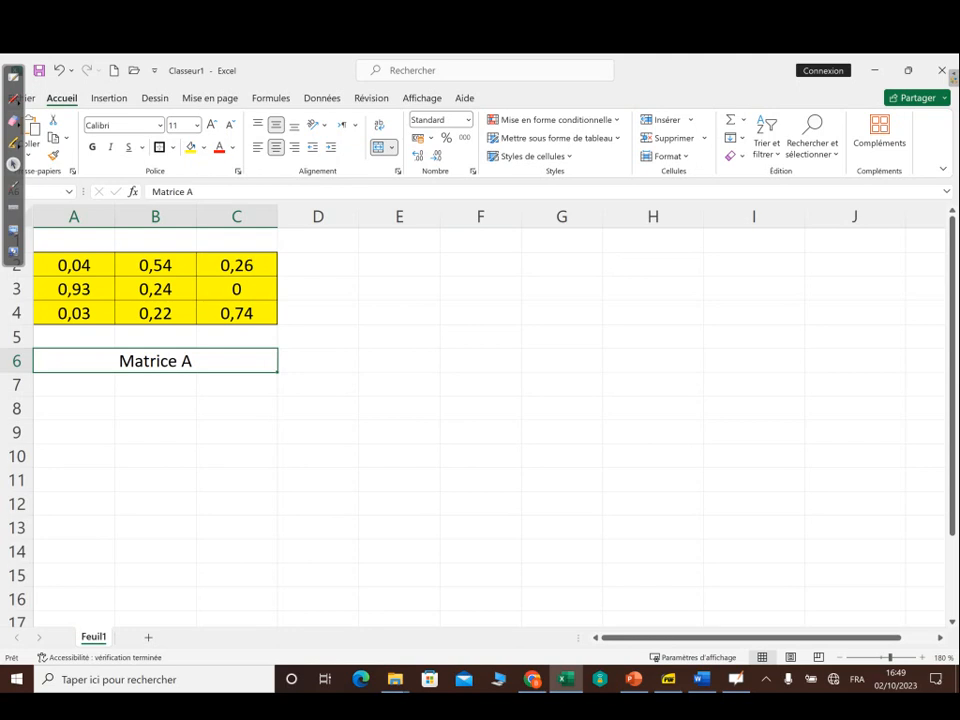
# Shade the vector range E2:E4 with a light blue-grey theme fill color.
pyautogui.moveTo(399, 265); pyautogui.dragTo(399, 313)
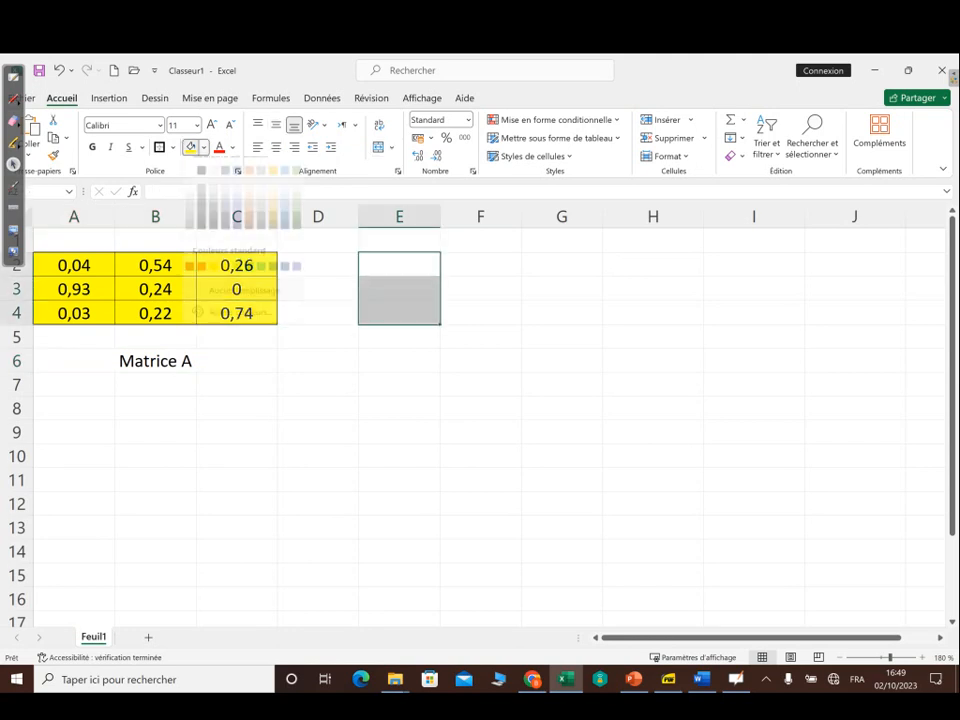
pyautogui.click(204, 147)
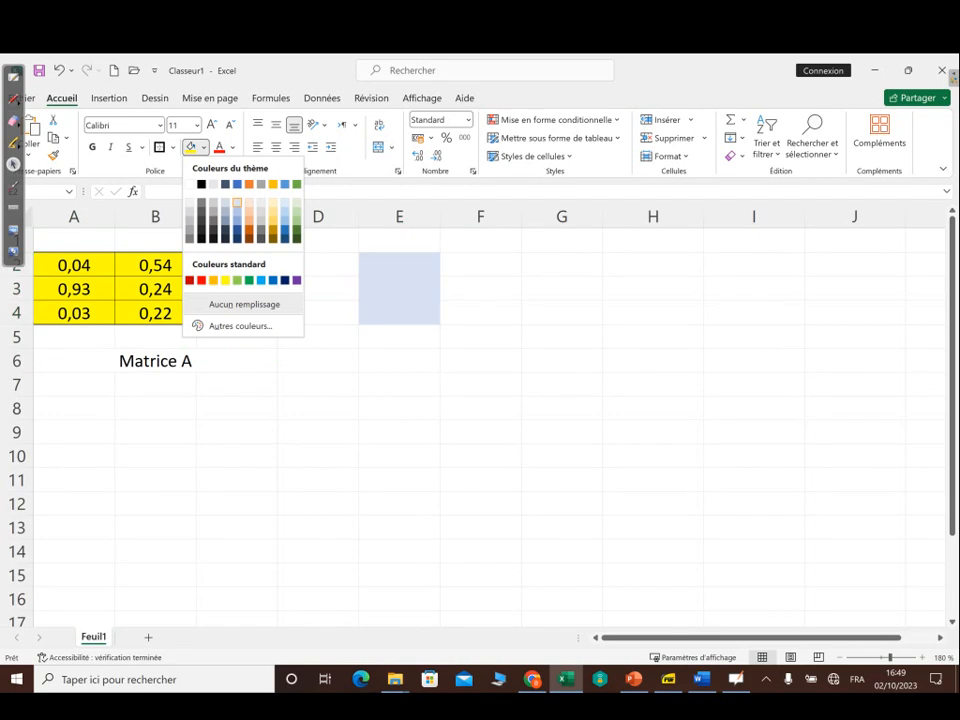
pyautogui.click(225, 209)
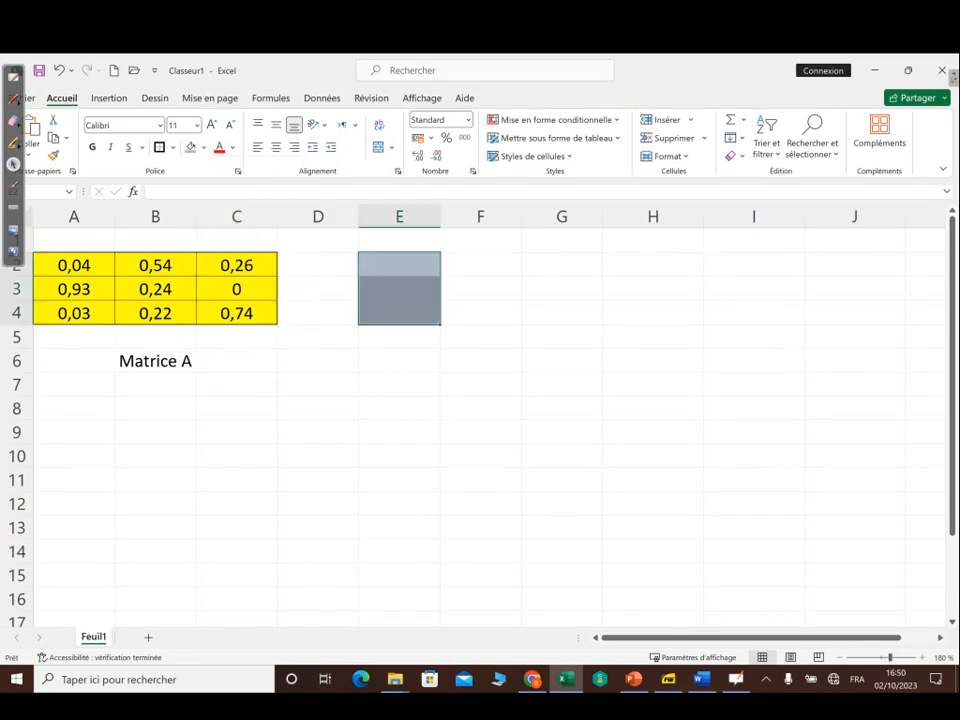
# Apply all borders and thick outside borders to the blue-grey range E2:E4.
pyautogui.click(172, 147)
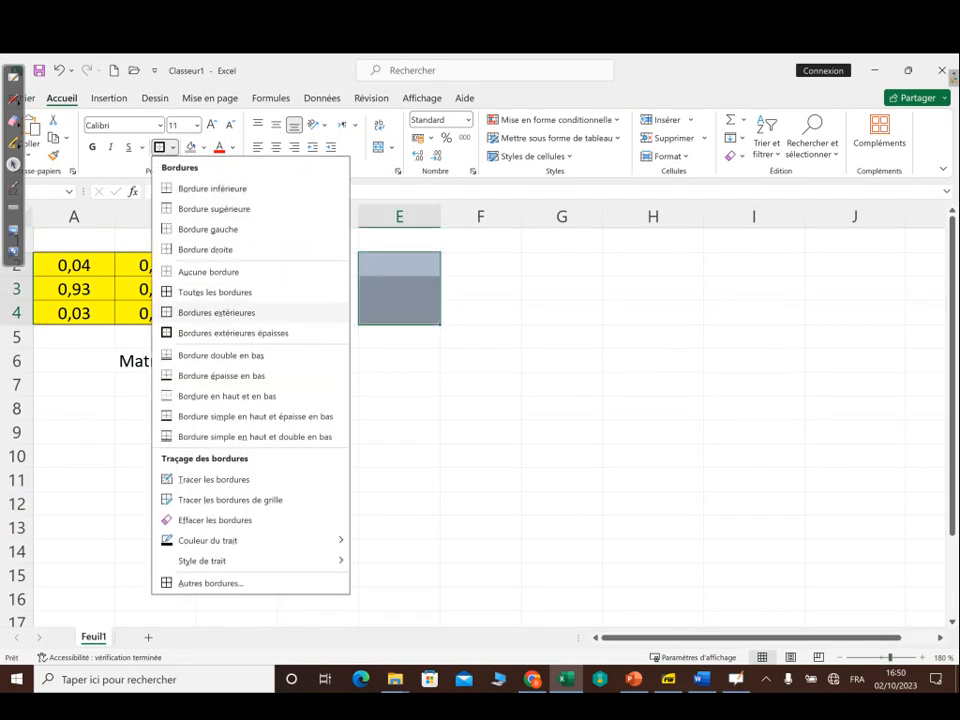
pyautogui.click(215, 292)
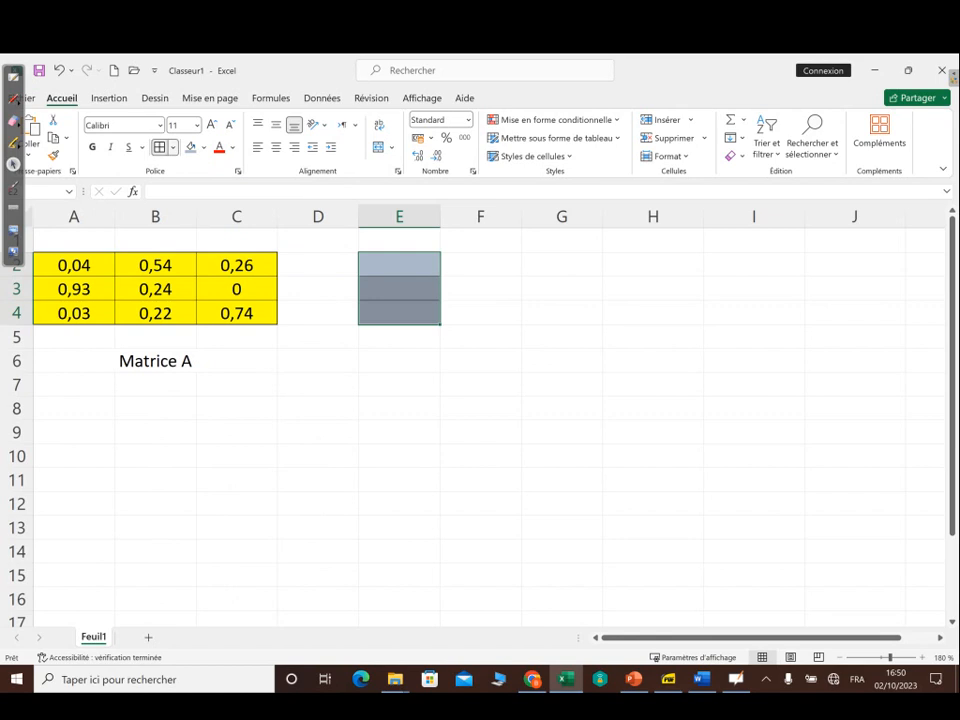
pyautogui.click(172, 147)
pyautogui.click(233, 333)
pyautogui.click(399, 361)
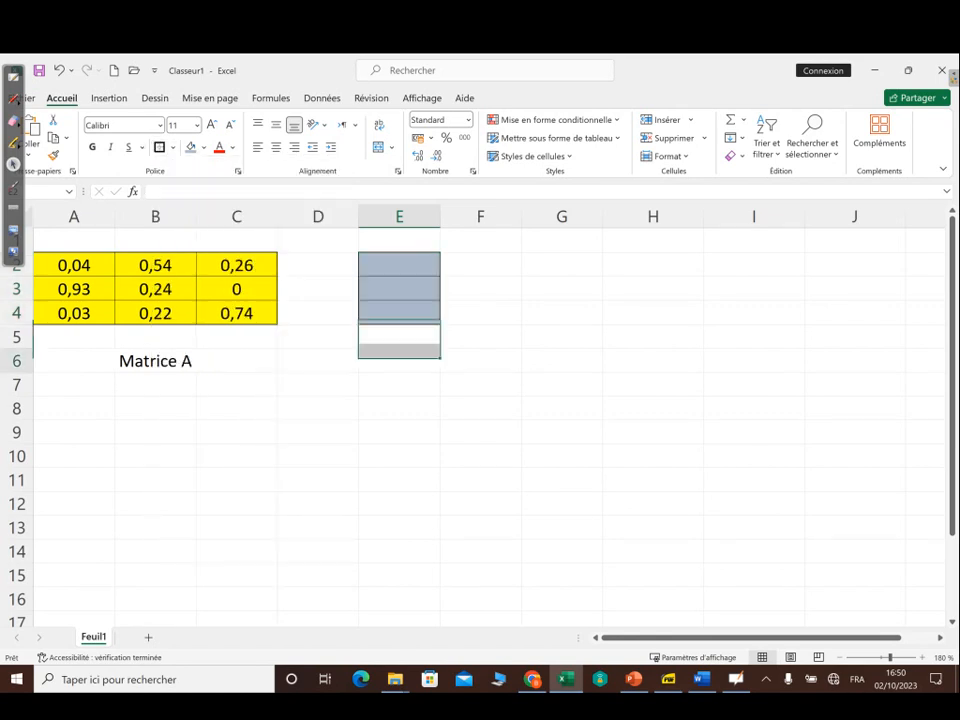
pyautogui.moveTo(399, 265); pyautogui.dragTo(399, 313)
# Enter the vector values 2 in E2, 6 in E3 and 2 in E4.
pyautogui.click(399, 265)
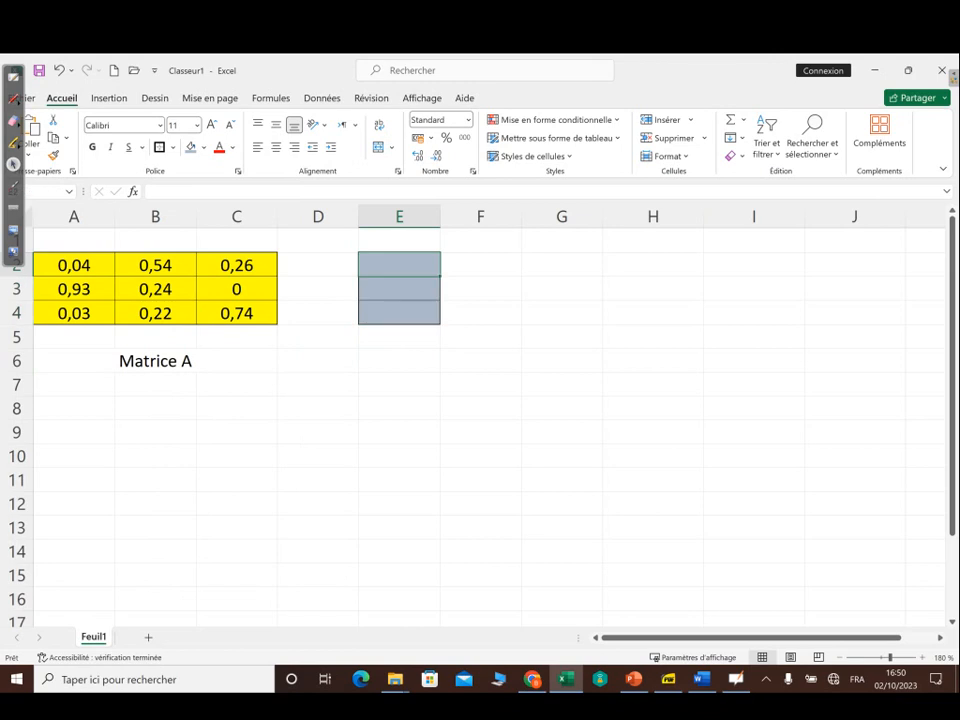
pyautogui.write('2')
pyautogui.press('Return')
pyautogui.write('6')
pyautogui.press('Return')
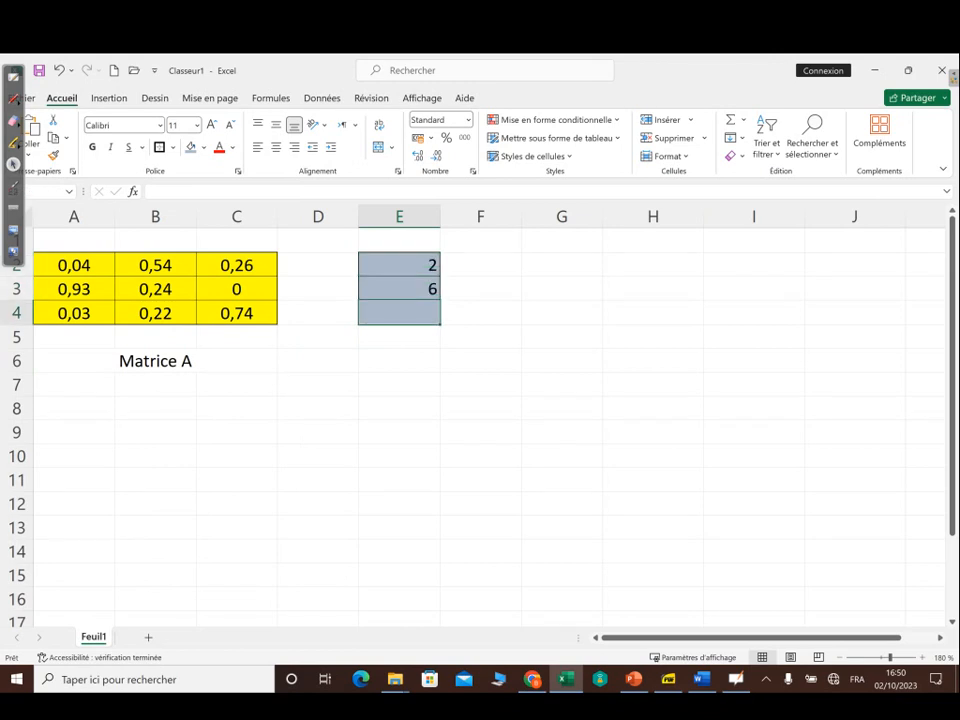
pyautogui.write('2')
pyautogui.press('Return')
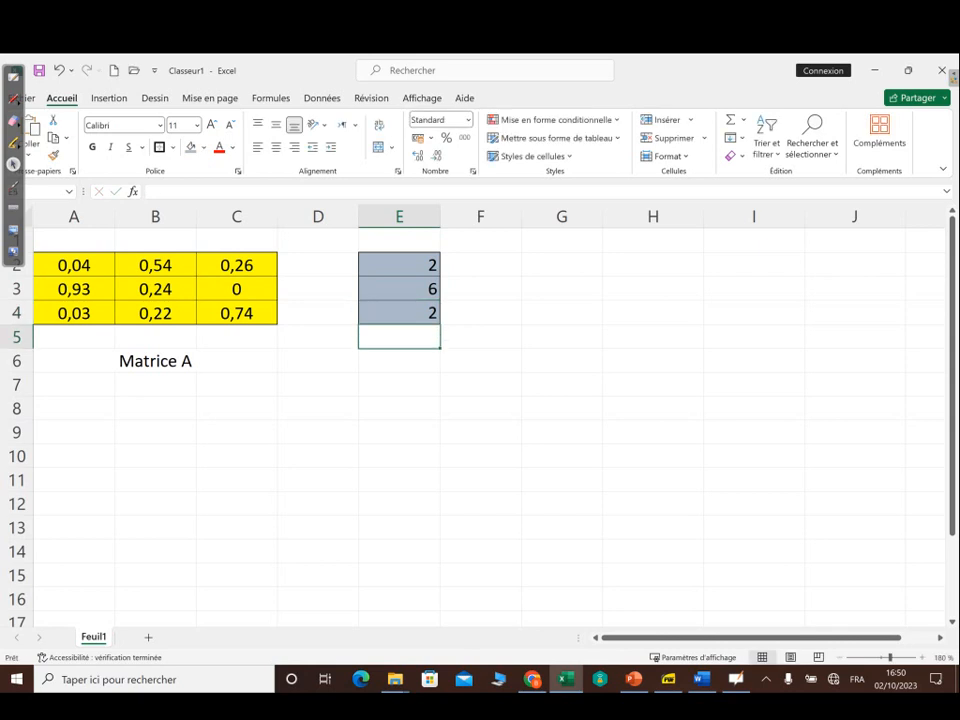
# Enter the label "Vecteur B" in cell E6 below the vector.
pyautogui.press('Return')
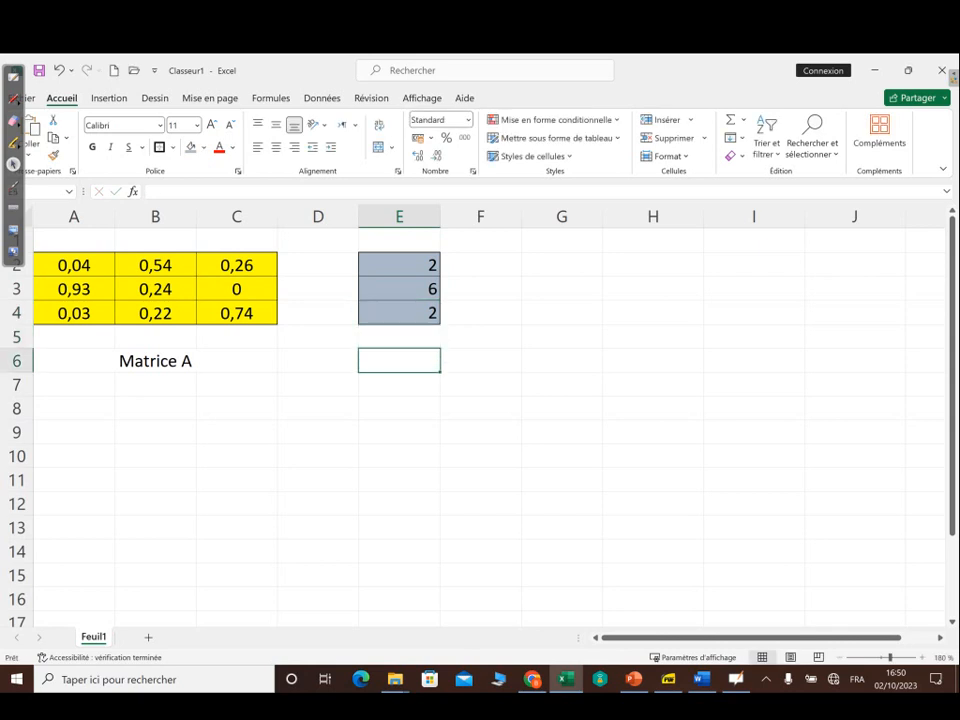
pyautogui.write('Matri')
pyautogui.press('BackSpace')
pyautogui.press('BackSpace')
pyautogui.press('BackSpace')
pyautogui.press('BackSpace')
pyautogui.press('BackSpace')
pyautogui.write('Vecteur')
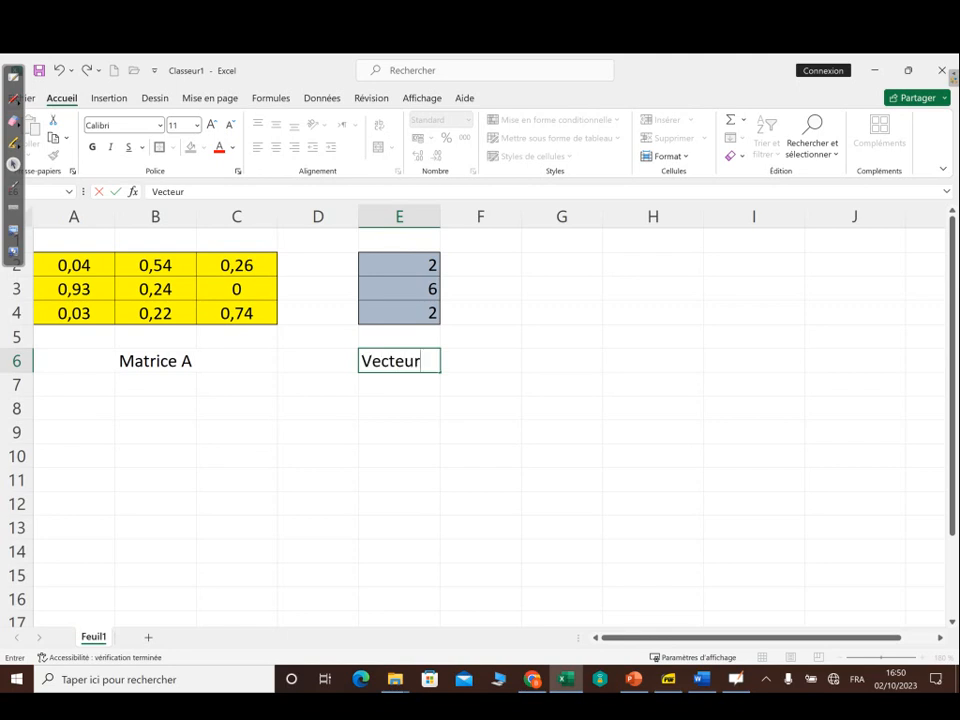
pyautogui.write(' B')
pyautogui.click(399, 432)
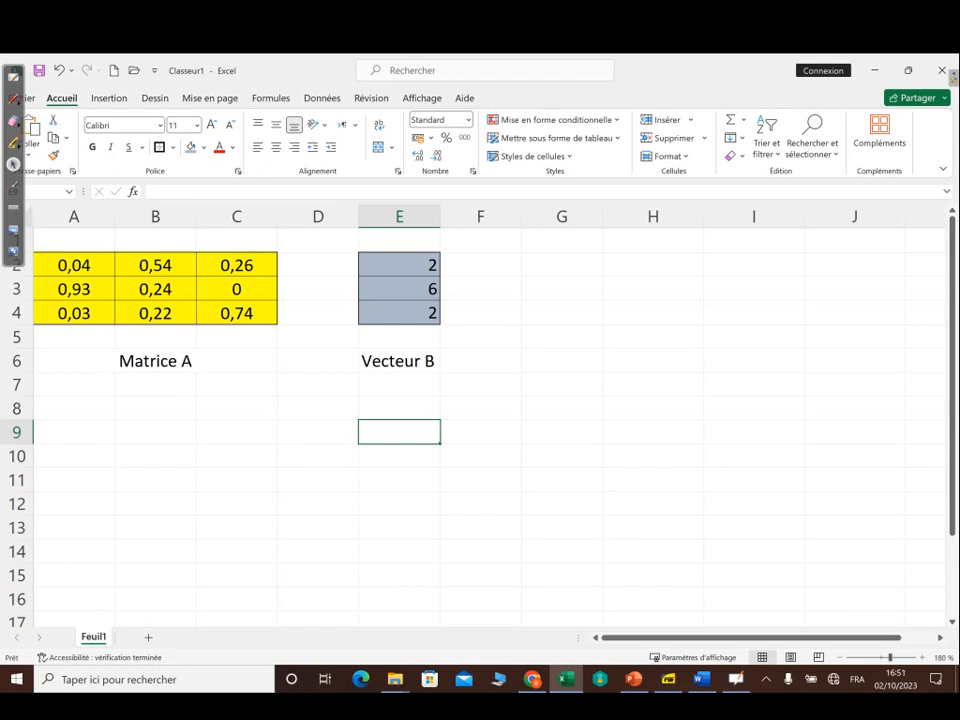
# Calculate the inverse of Matrice A in A8:C10 with the array formula =INVERSEMAT(A2:C4).
pyautogui.moveTo(76, 409); pyautogui.dragTo(236, 456)
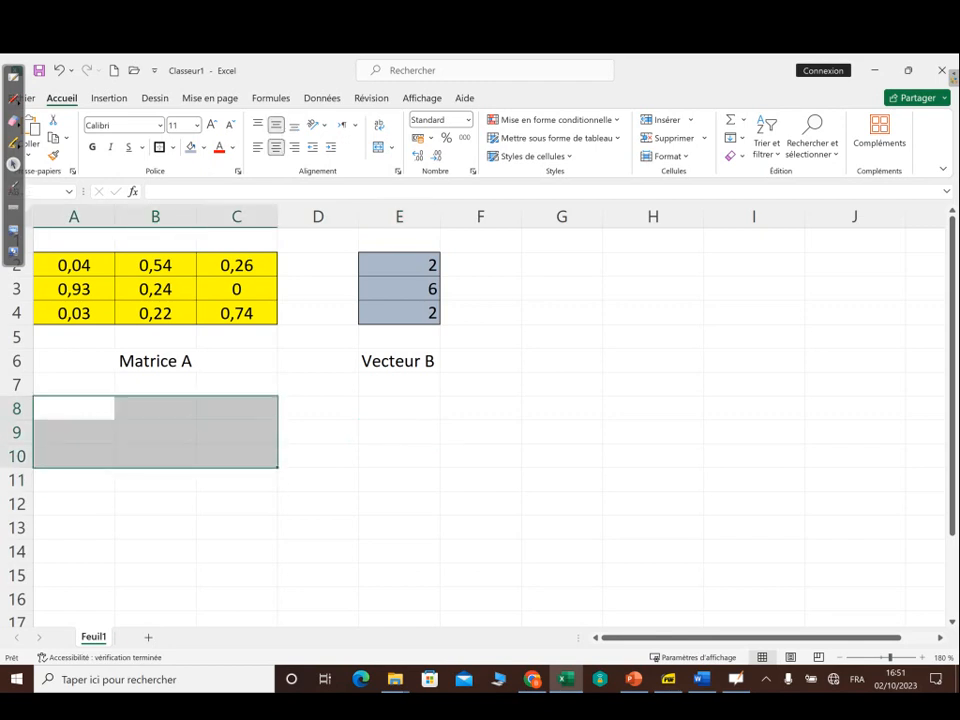
pyautogui.write('=')
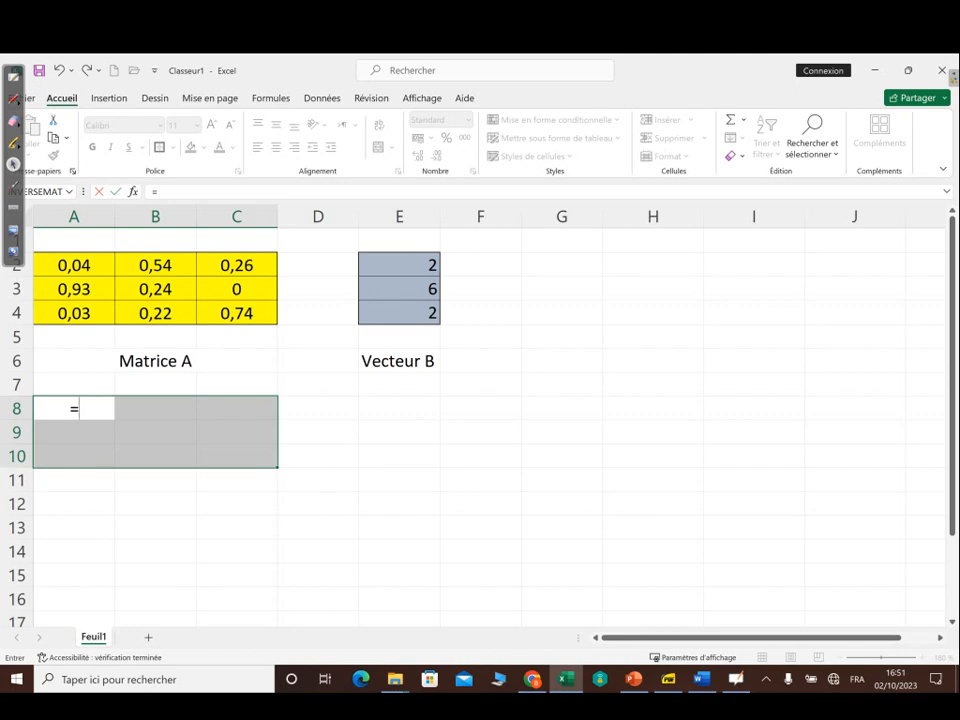
pyautogui.write('in')
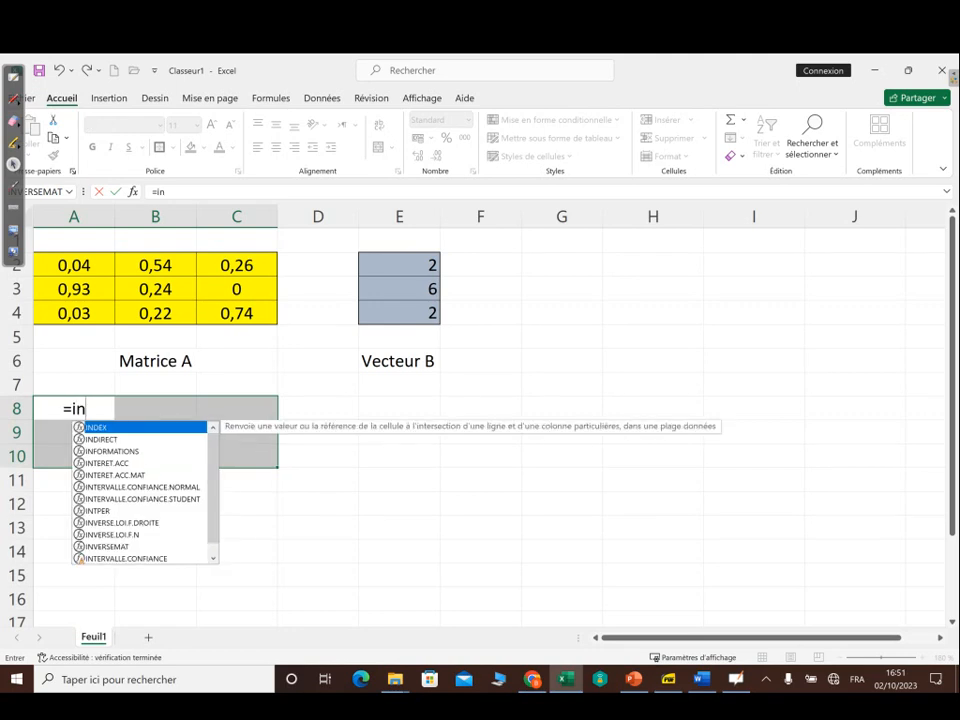
pyautogui.doubleClick(107, 547)
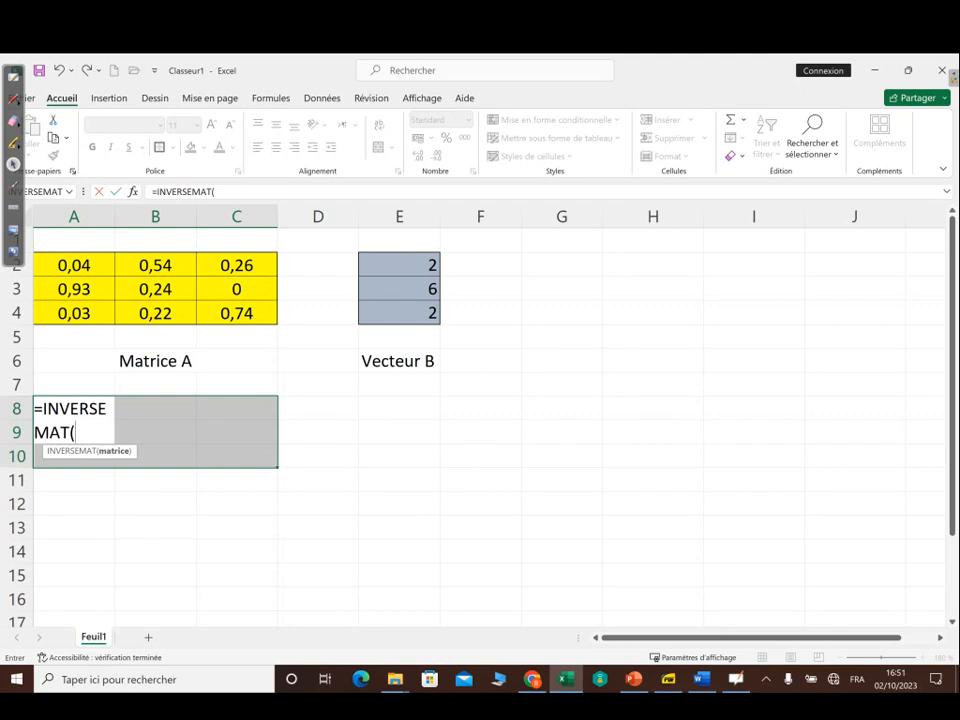
pyautogui.moveTo(73, 265); pyautogui.dragTo(236, 313)
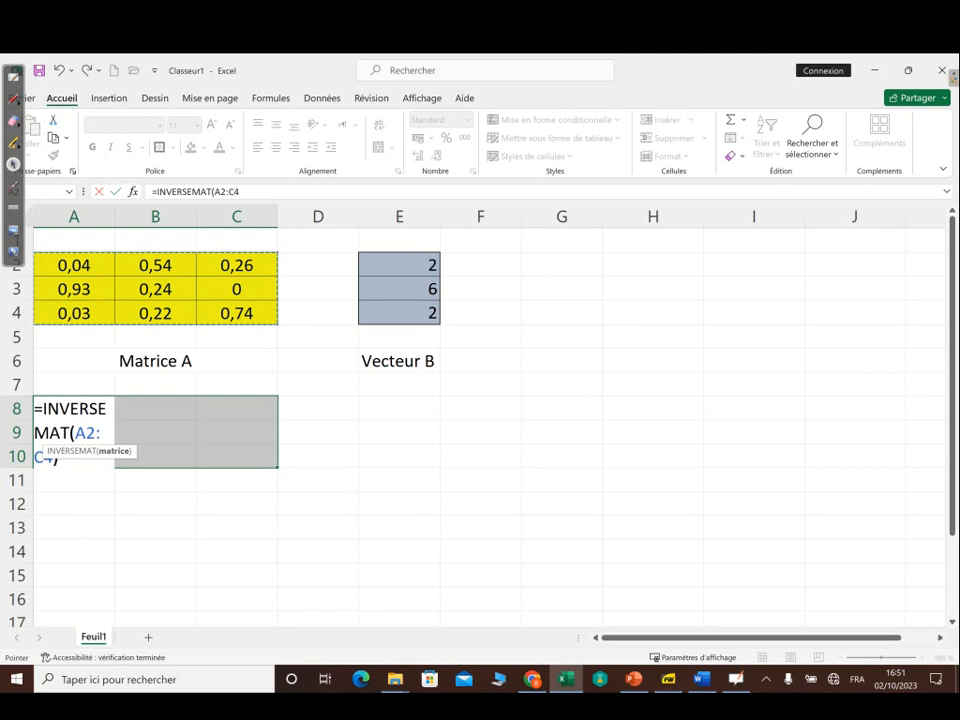
pyautogui.write(')')
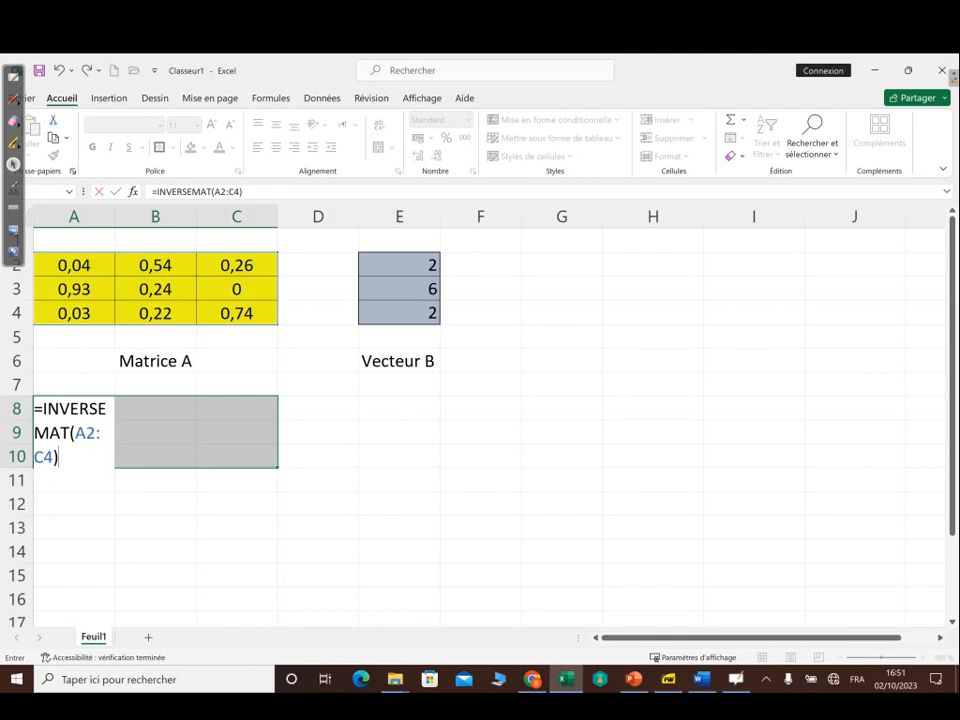
pyautogui.hotkey('ctrl', 'shift', 'Return')
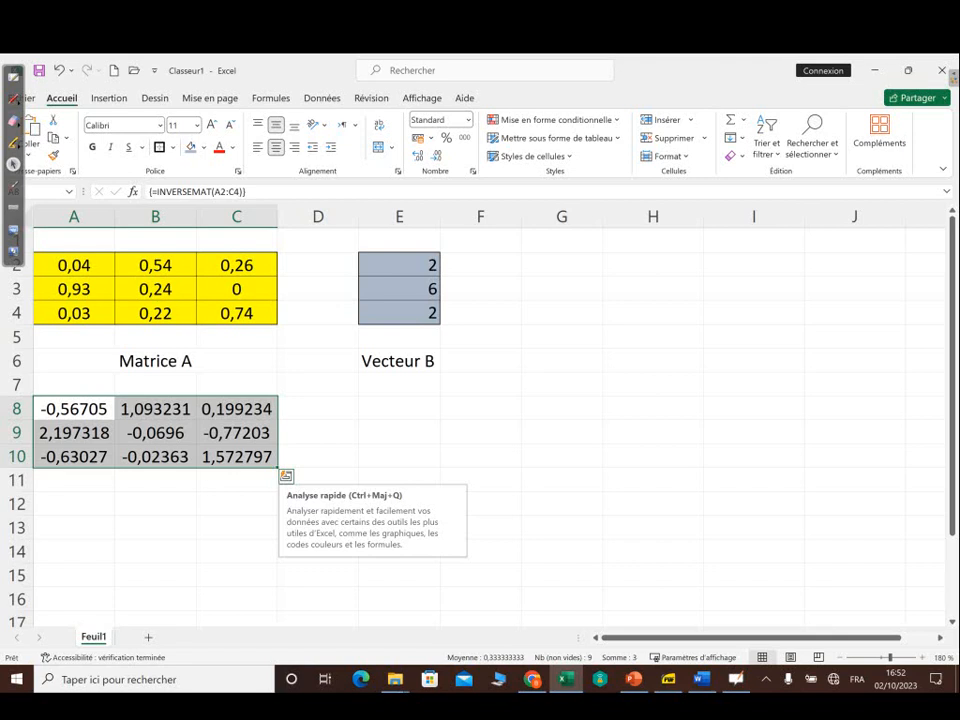
# Shade the inverse matrix range A8:C10 with a light orange theme fill color.
pyautogui.click(74, 409)
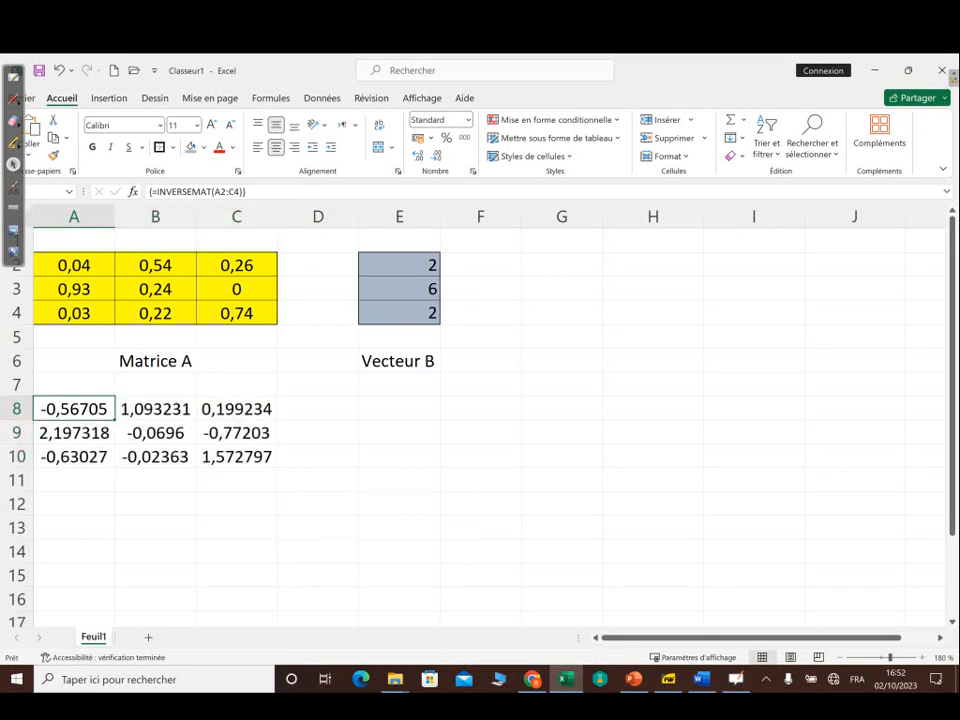
pyautogui.moveTo(74, 409); pyautogui.dragTo(236, 457)
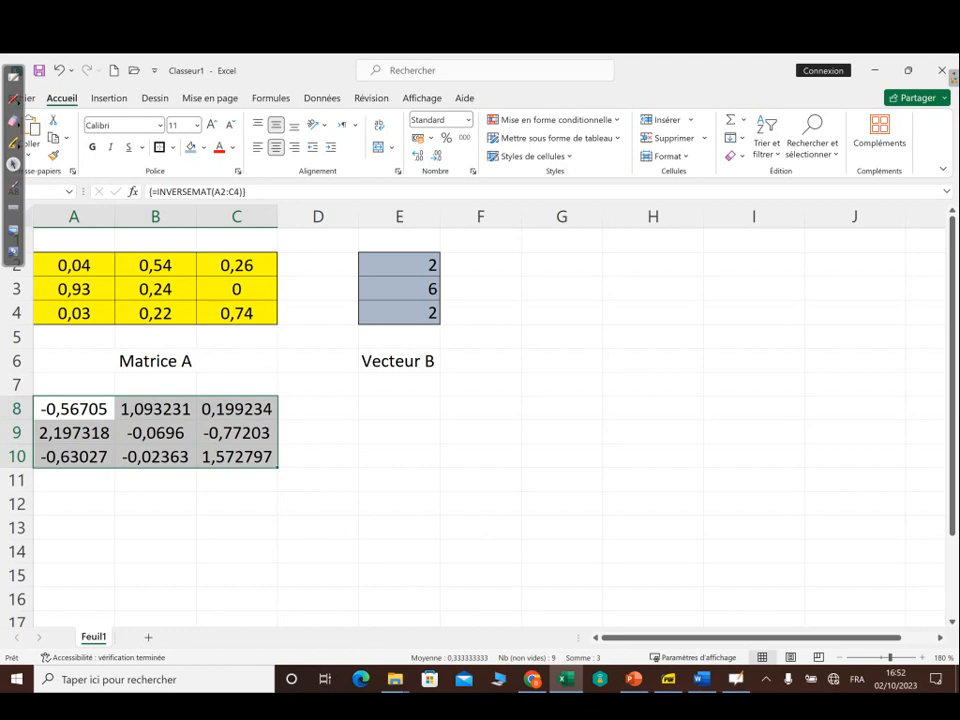
pyautogui.click(204, 147)
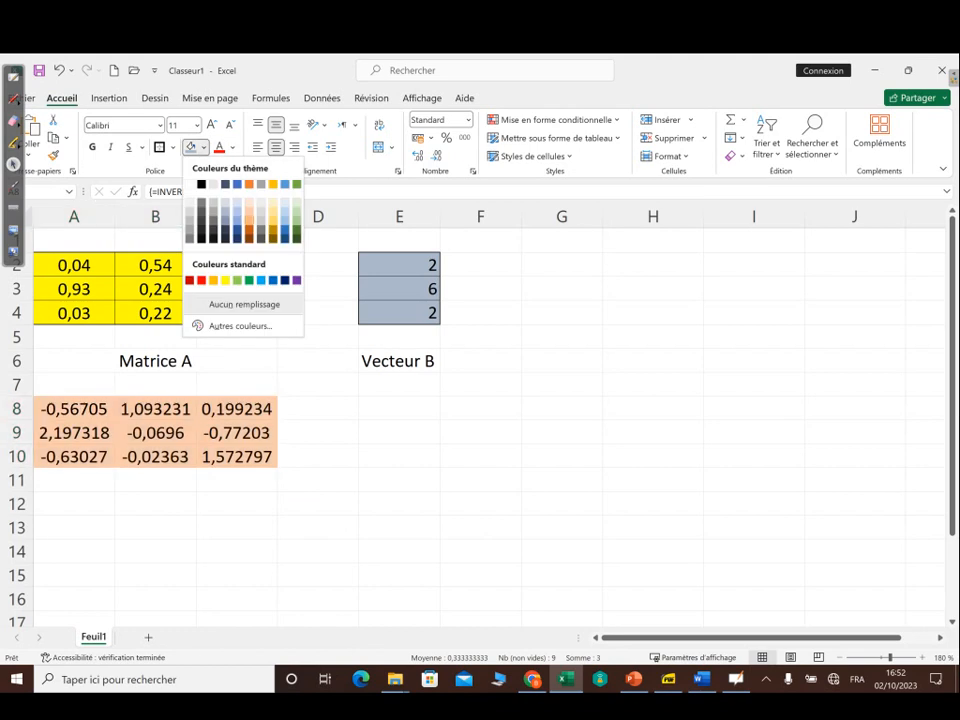
pyautogui.click(249, 211)
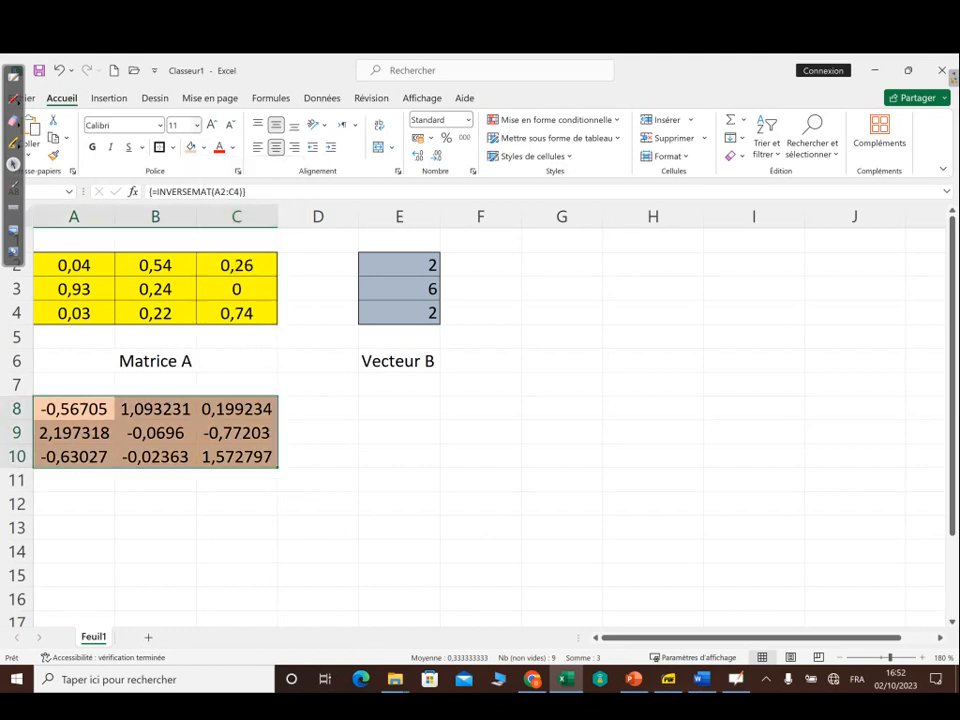
# Apply all borders and thick outside borders to the inverse matrix range A8:C10.
pyautogui.click(172, 147)
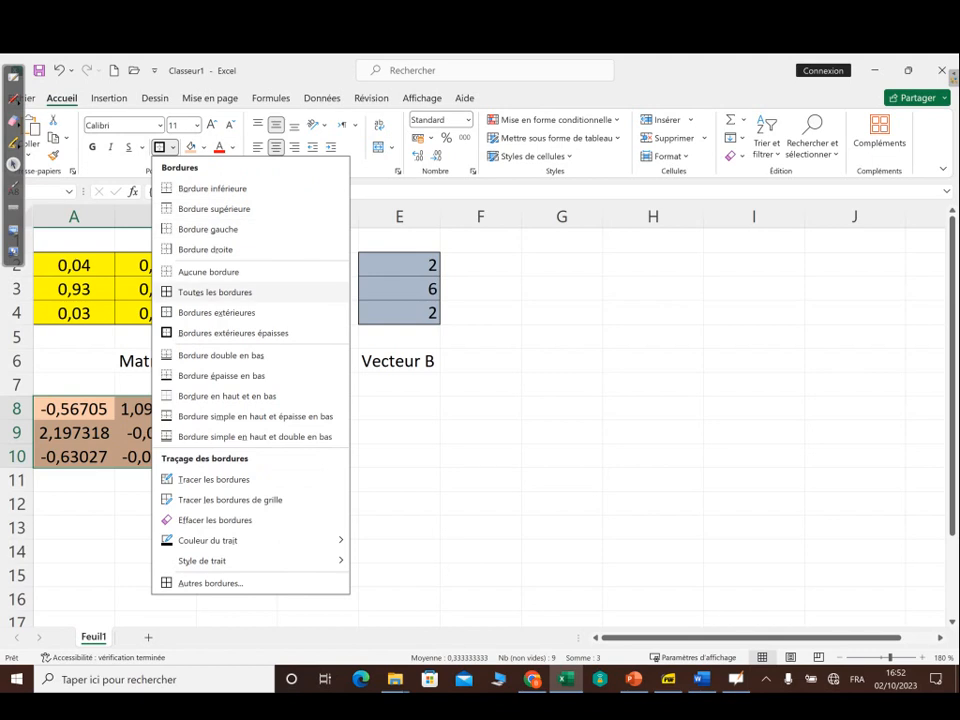
pyautogui.click(215, 292)
pyautogui.click(172, 147)
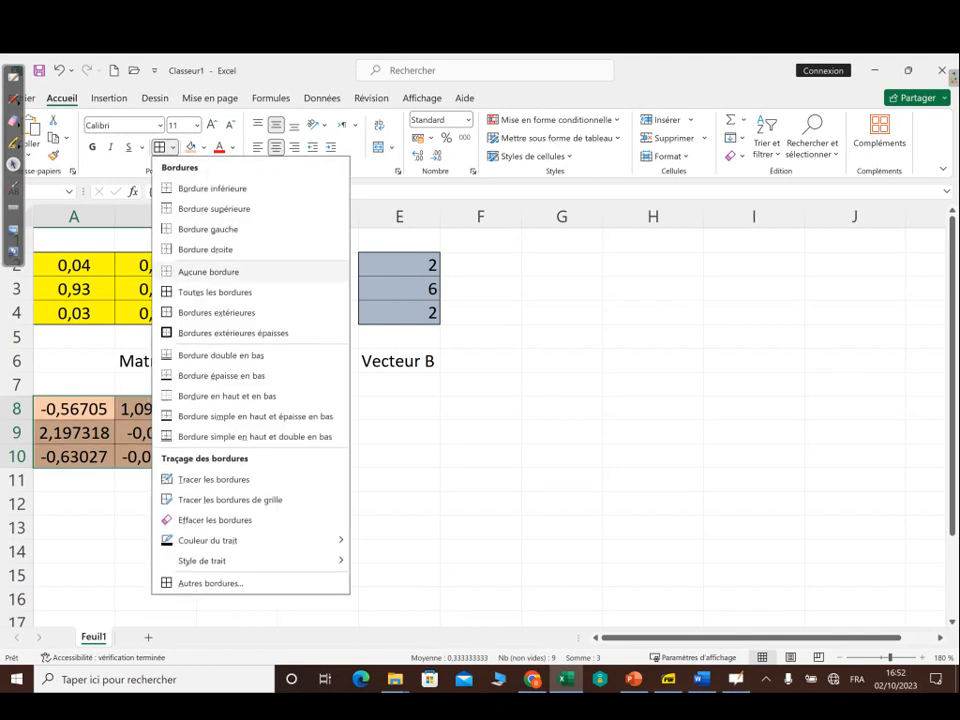
pyautogui.click(233, 333)
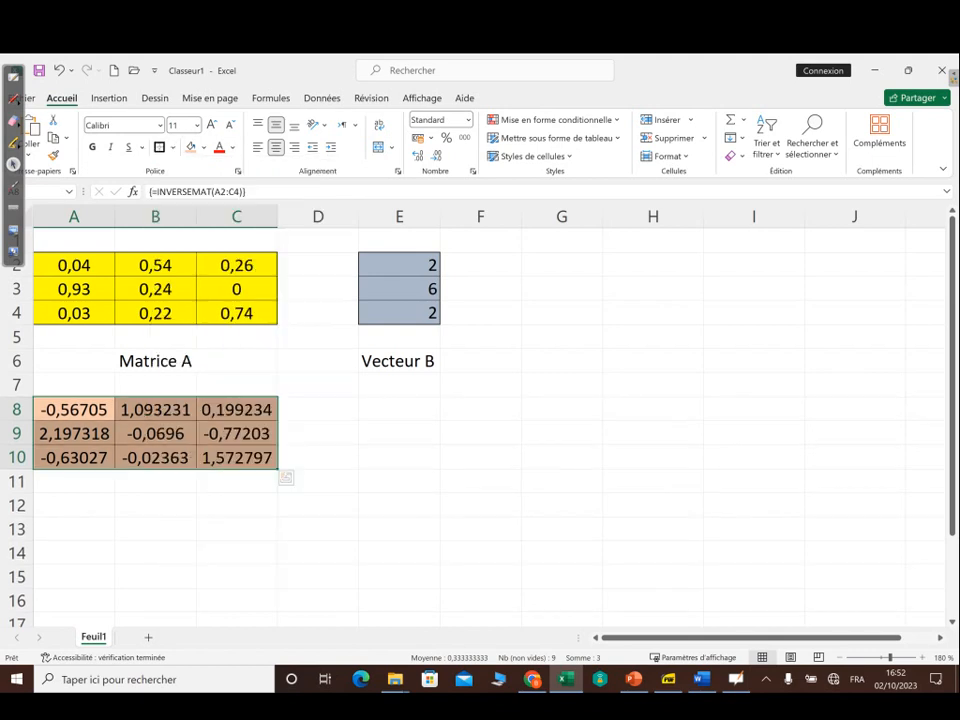
# Merge and center A12:C12 below the inverse matrix and enter the label "Matrice inverse de A".
pyautogui.moveTo(74, 505); pyautogui.dragTo(240, 505)
pyautogui.click(379, 147)
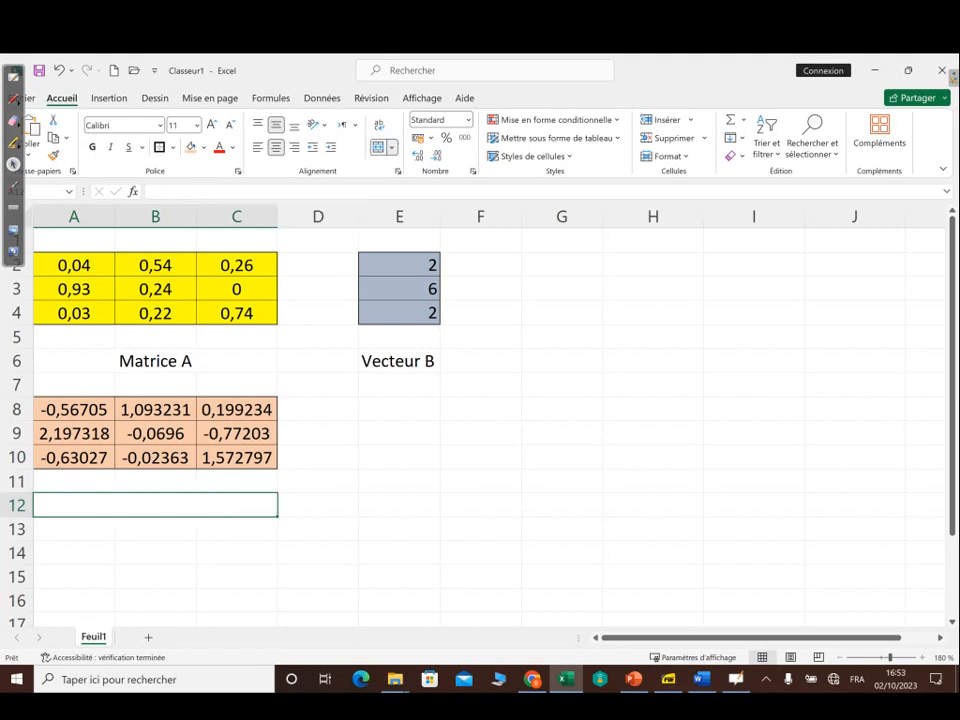
pyautogui.write('Matr')
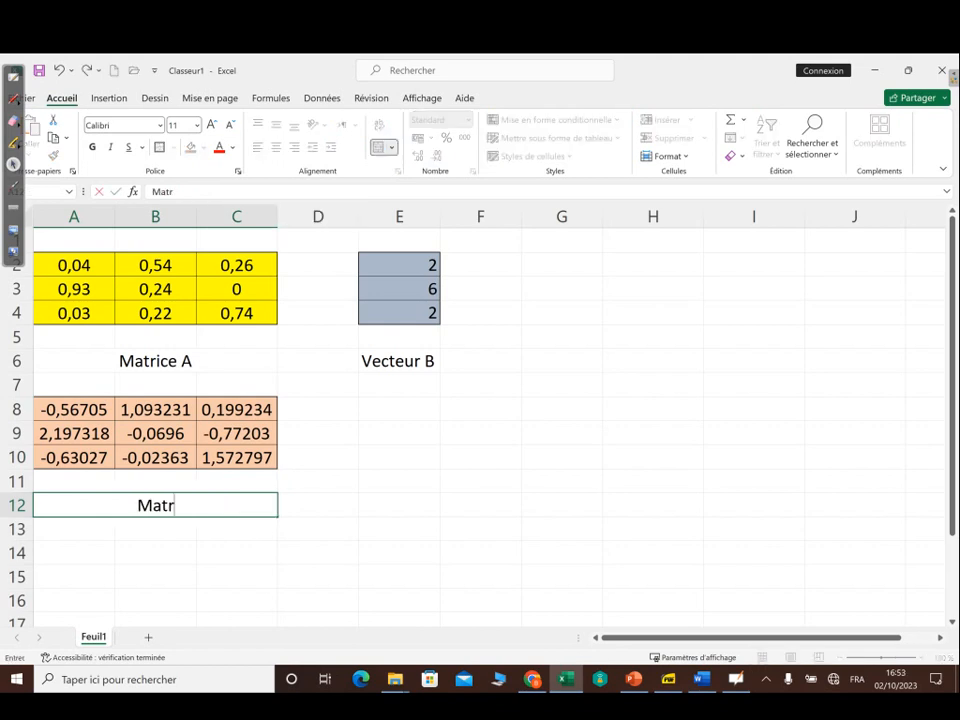
pyautogui.write('ice i')
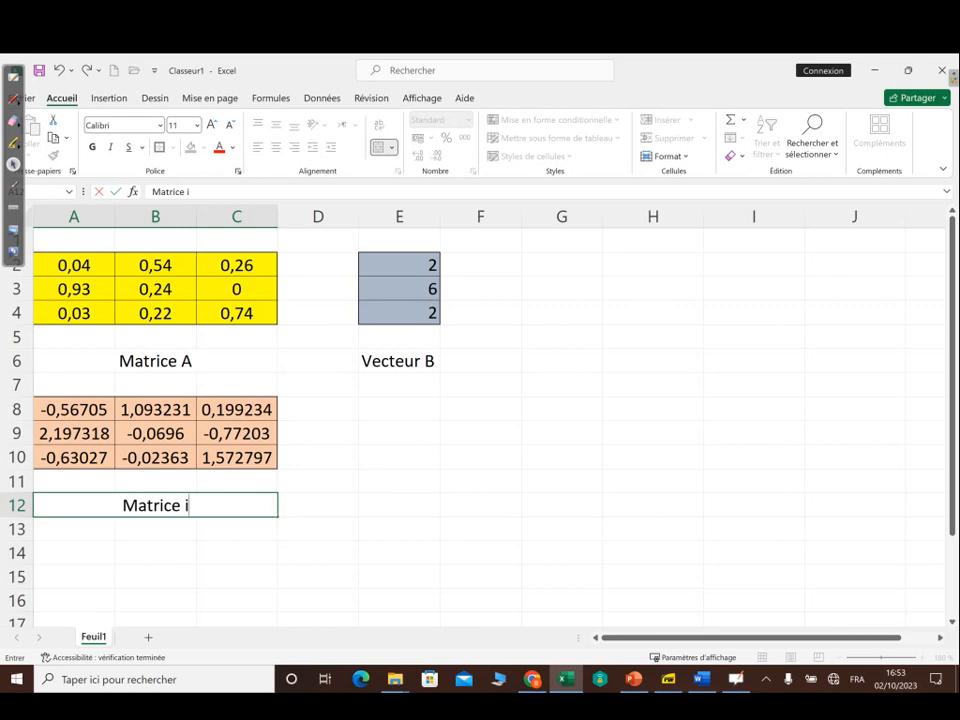
pyautogui.write('nverse de ')
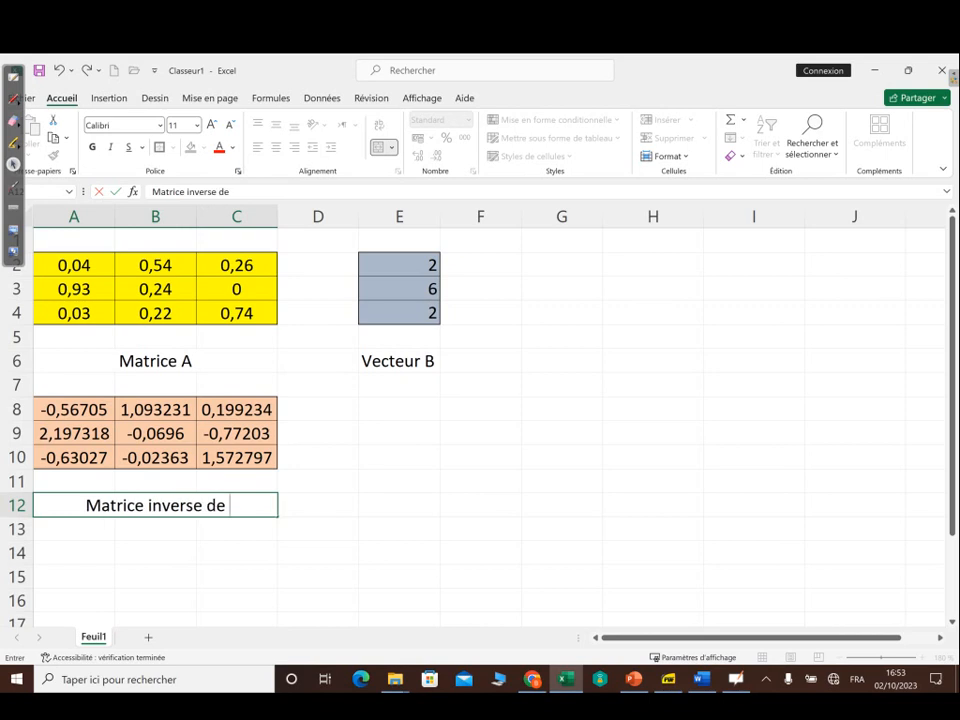
pyautogui.write('A')
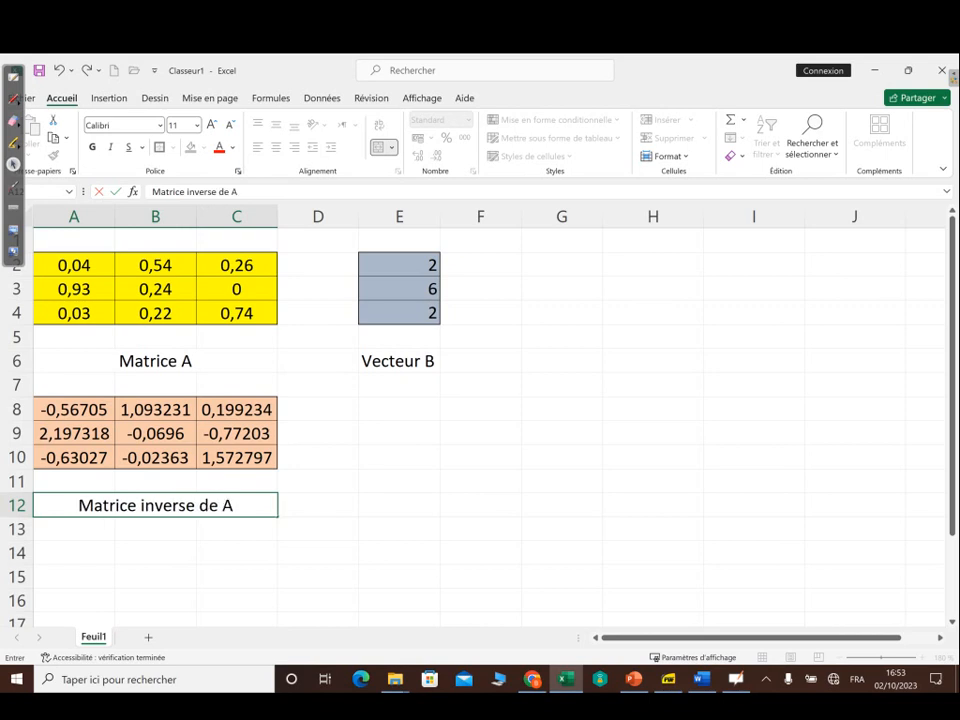
pyautogui.click(399, 457)
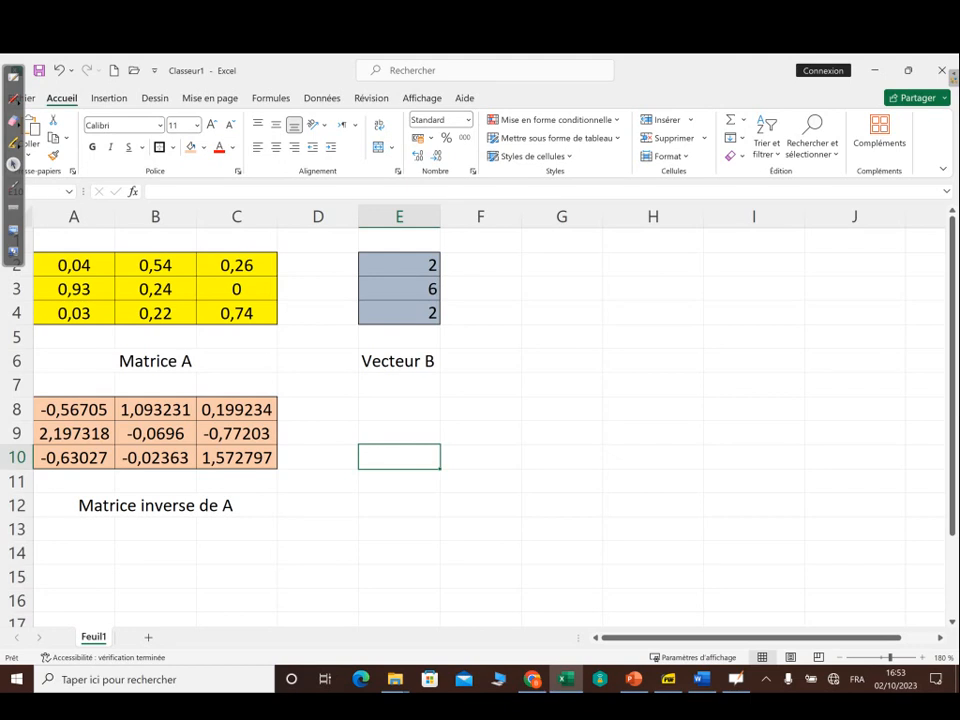
# Multiply the inverse matrix by Vecteur B in E8:E10 with the array formula =PRODUITMAT(A8:C10;E2:E4).
pyautogui.rightClick(402, 409)
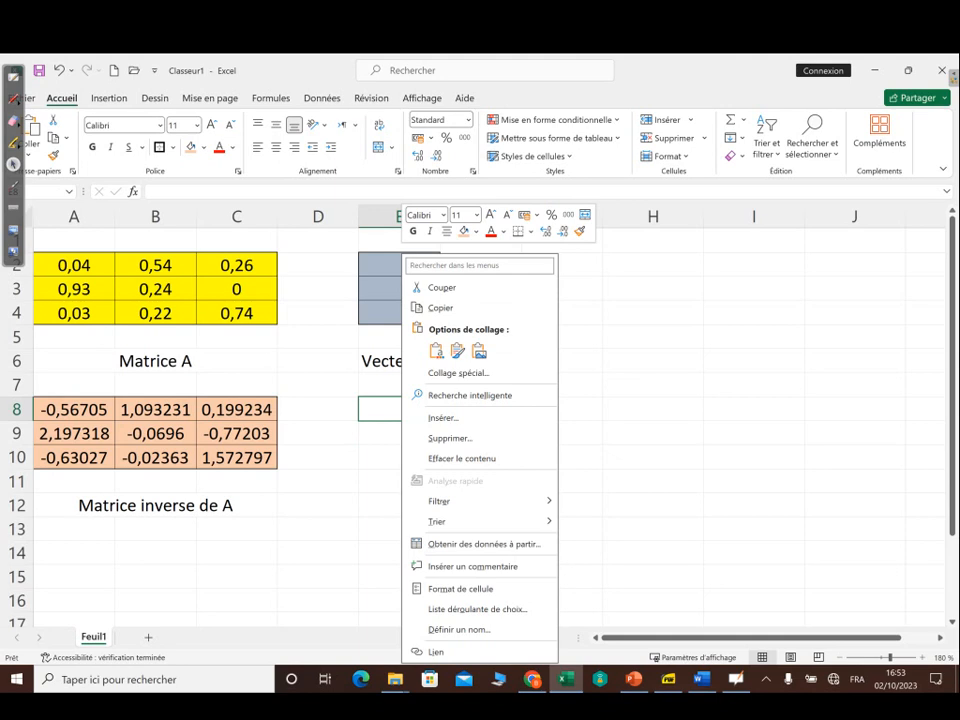
pyautogui.press('Escape')
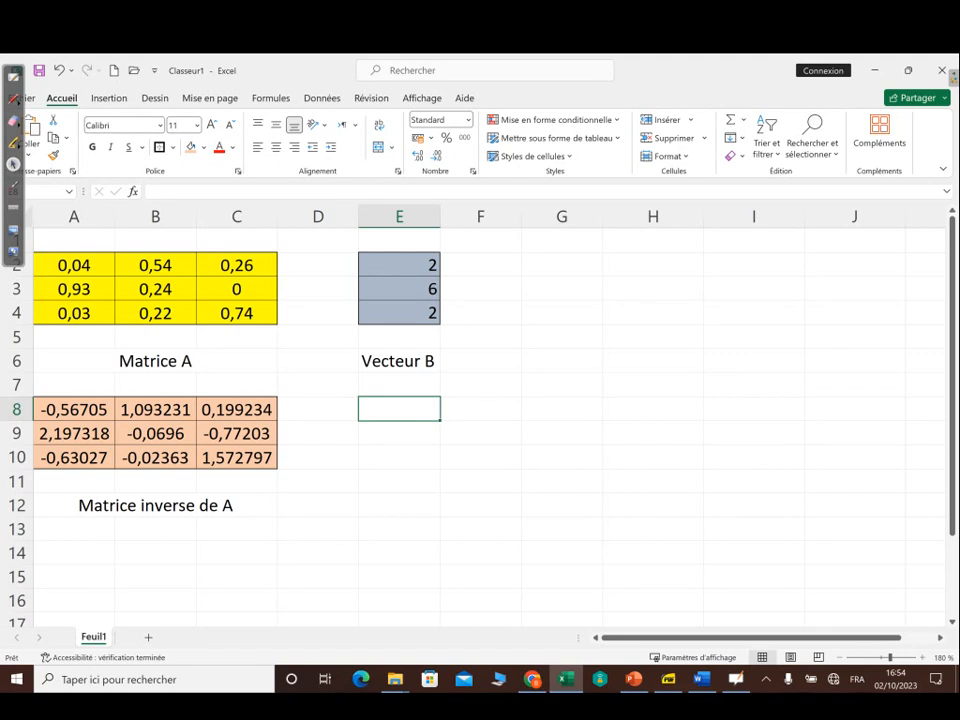
pyautogui.hotkey('shift', 'Down')
pyautogui.hotkey('shift', 'Down')
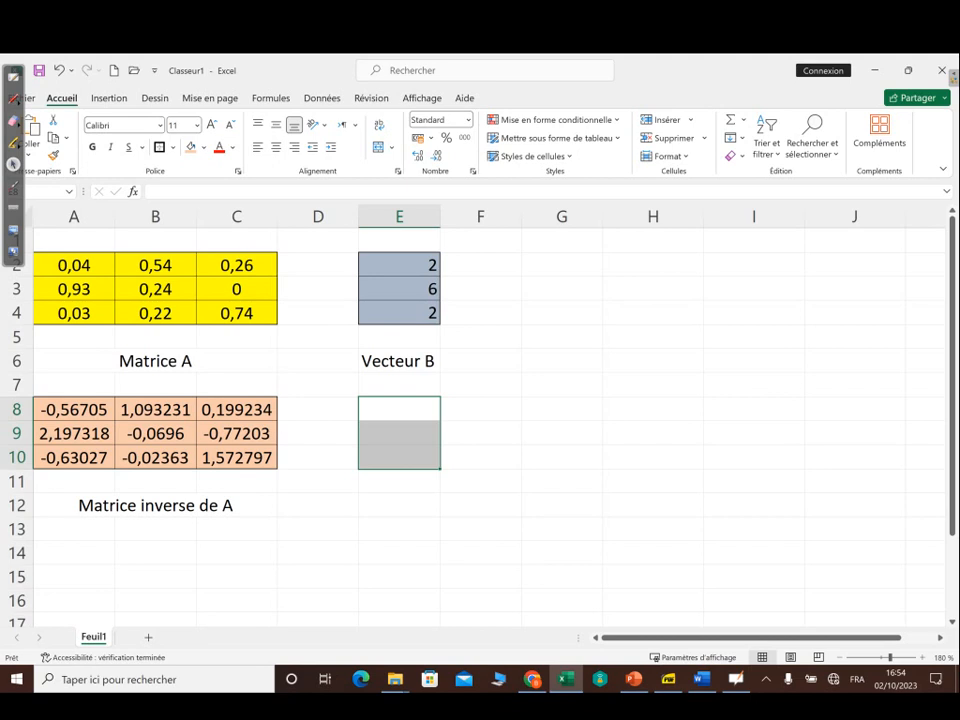
pyautogui.write('=')
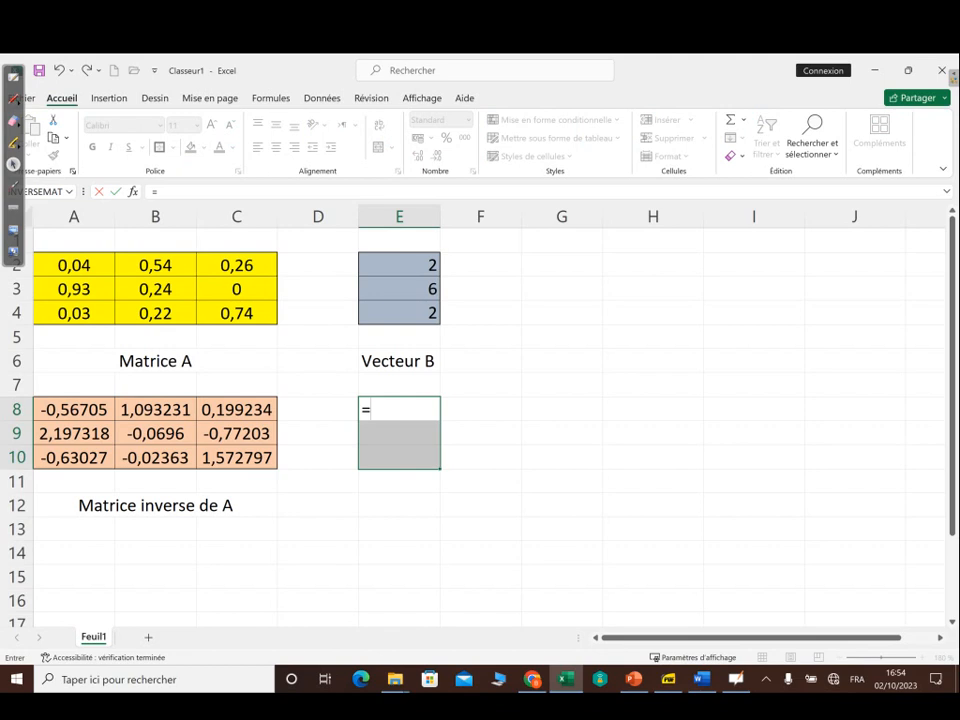
pyautogui.write('pro')
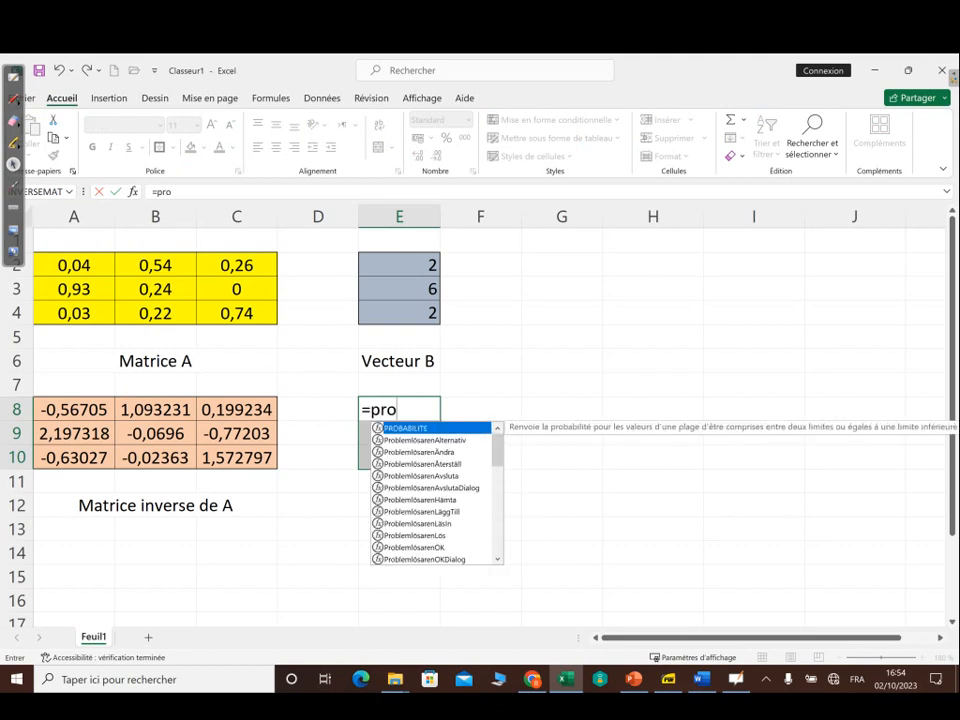
pyautogui.write('d')
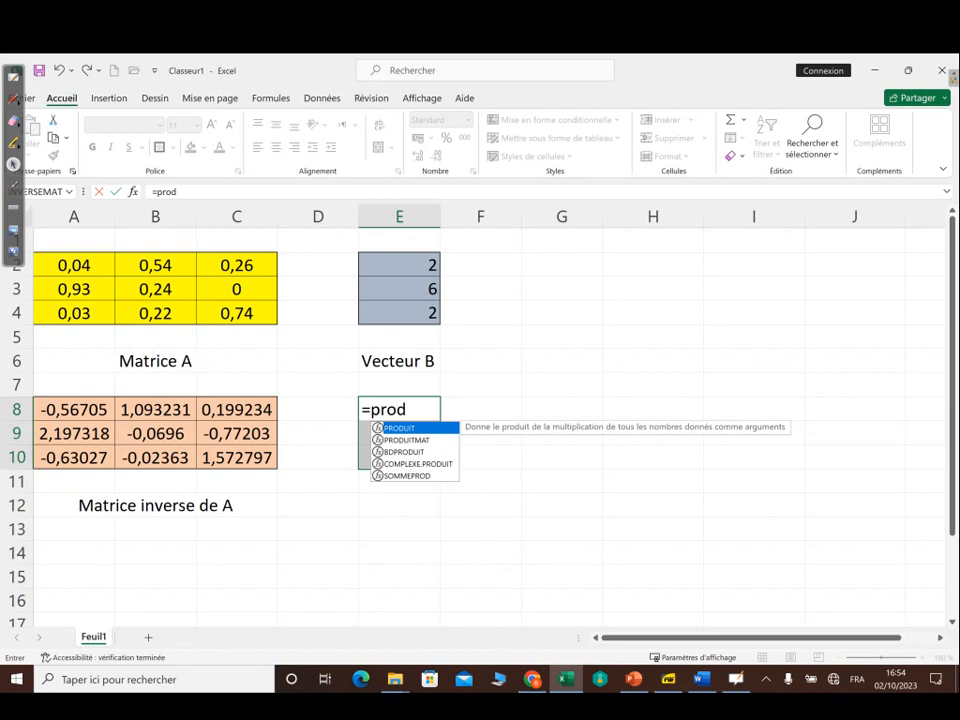
pyautogui.press('Down')
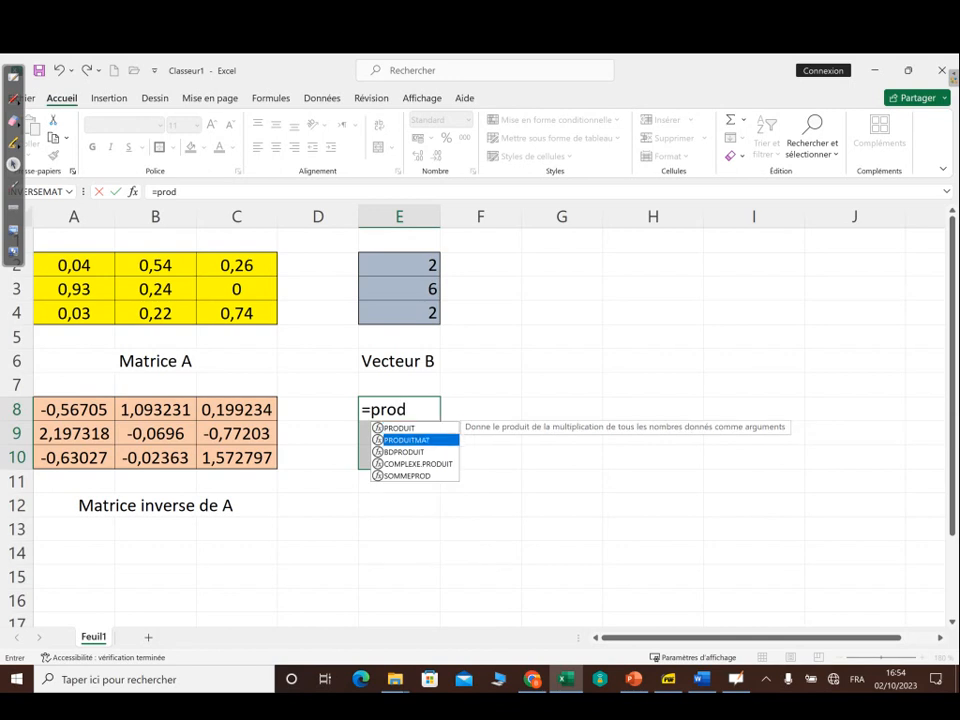
pyautogui.press('Tab')
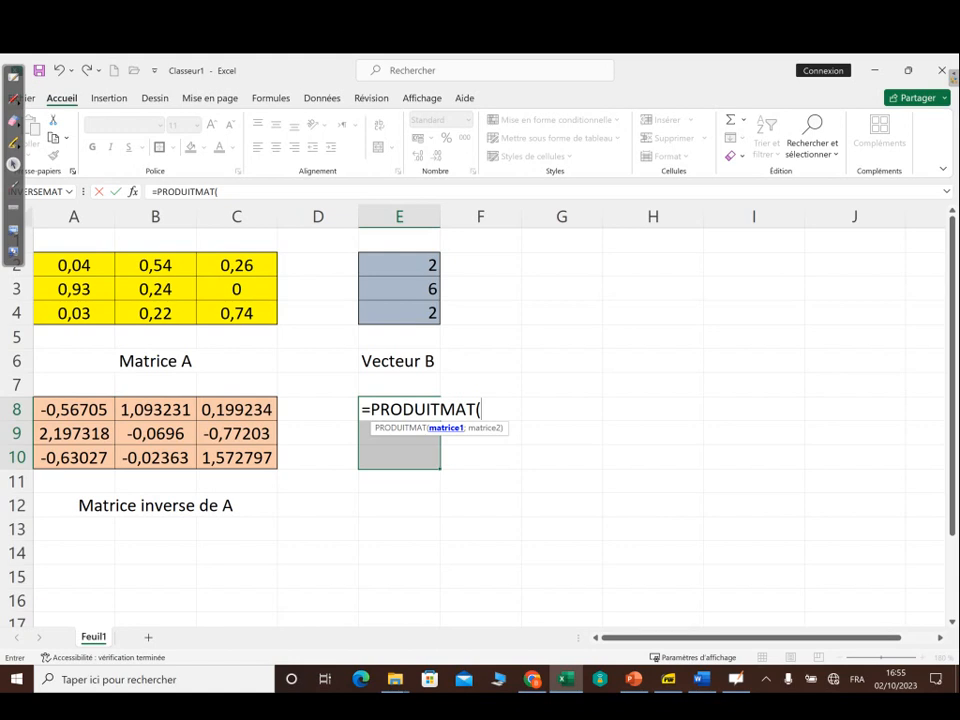
pyautogui.moveTo(60, 410); pyautogui.dragTo(251, 459)
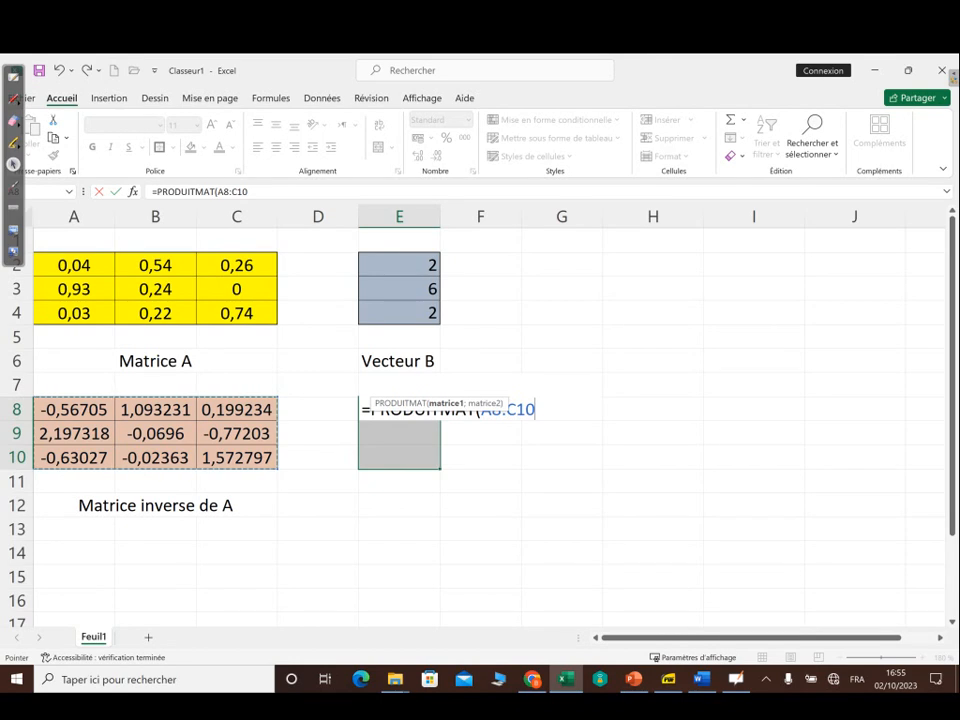
pyautogui.write(';')
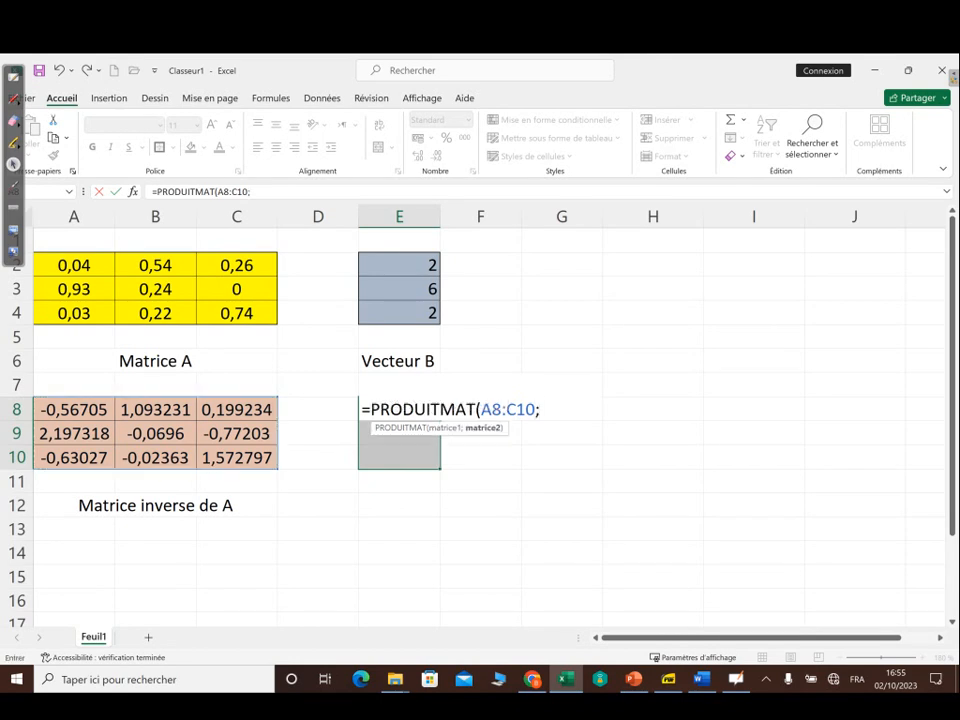
pyautogui.moveTo(405, 268); pyautogui.dragTo(420, 312)
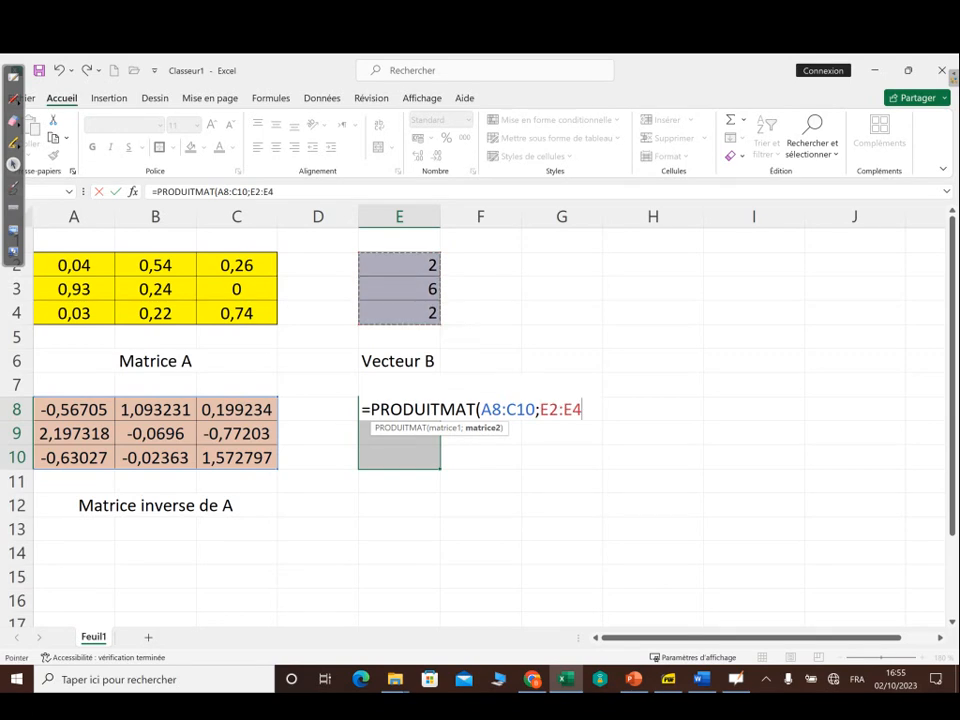
pyautogui.write(')')
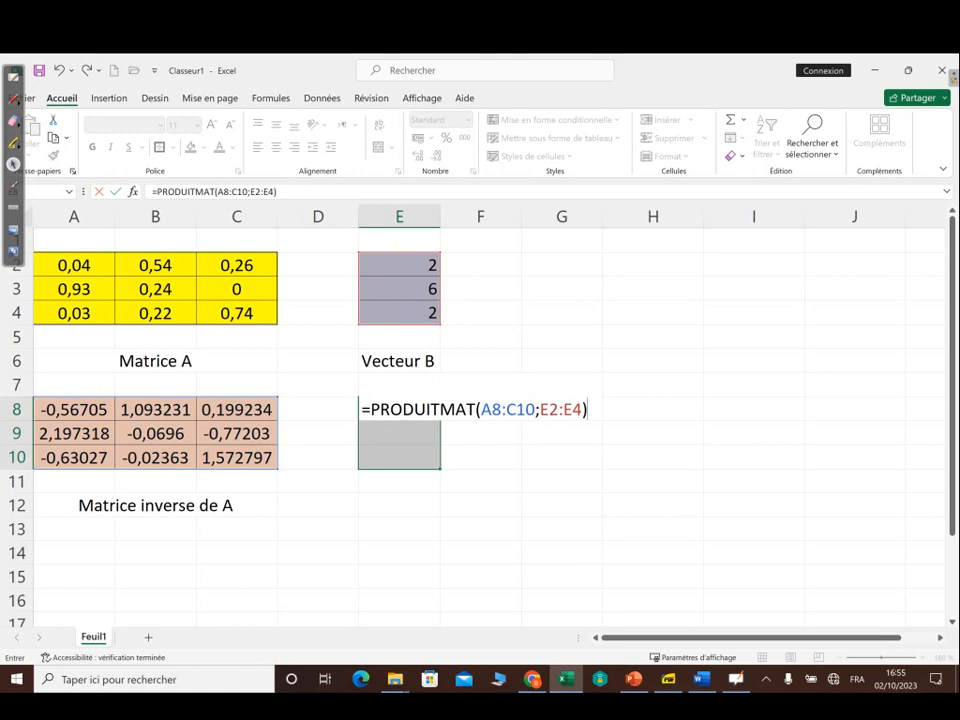
pyautogui.hotkey('ctrl', 'shift', 'Return')
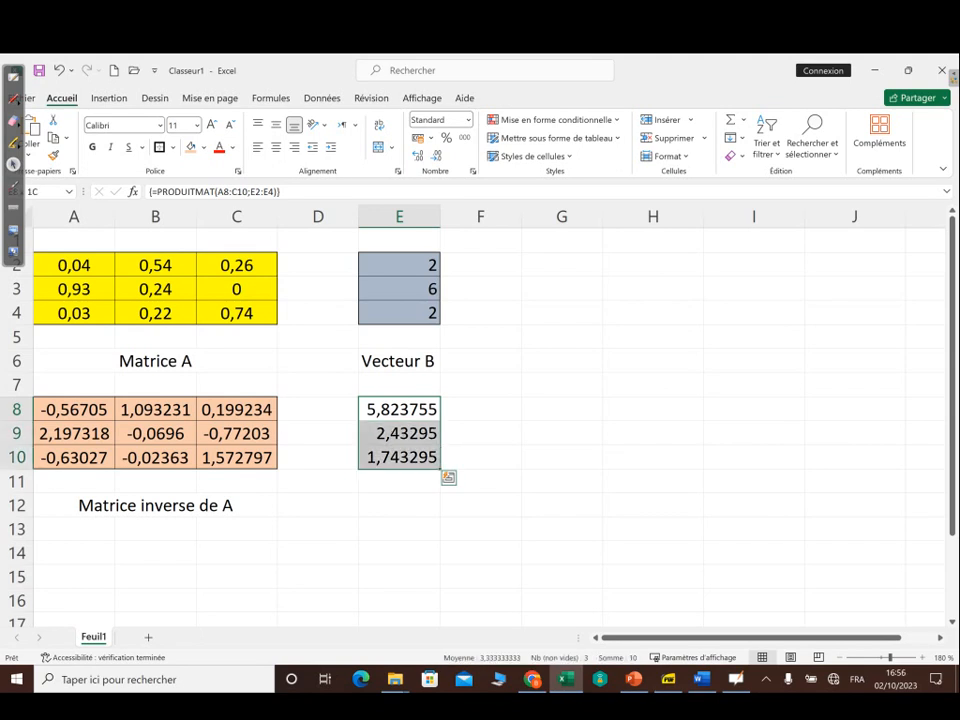
# Add an automatic sum of E8:E10 in cell E11 and make it bold.
pyautogui.hotkey('shift', 'Down')
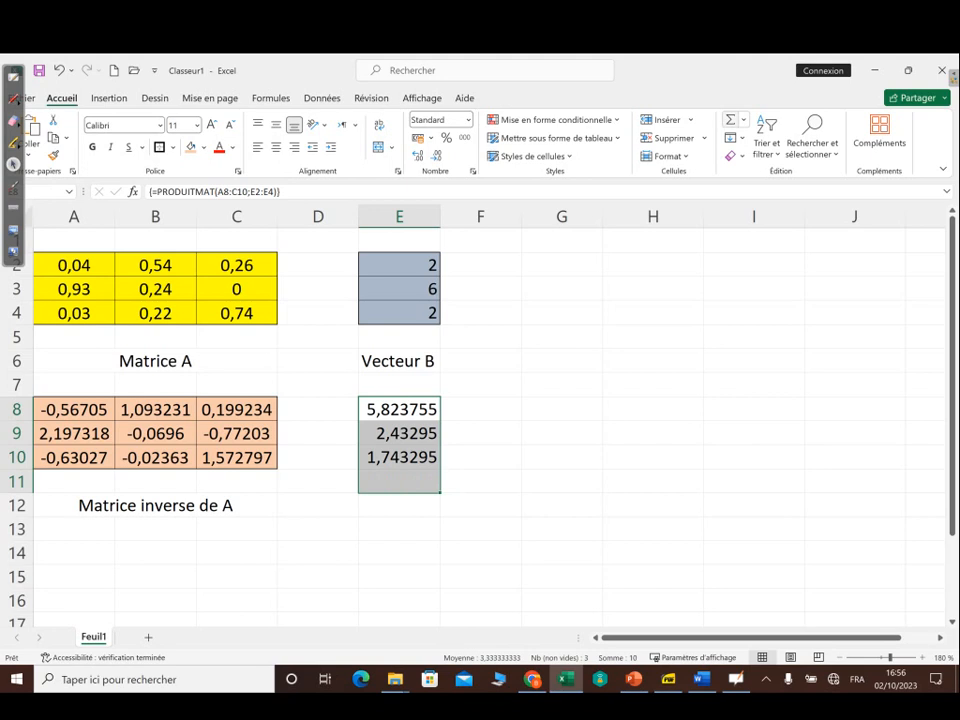
pyautogui.hotkey('alt', '=')
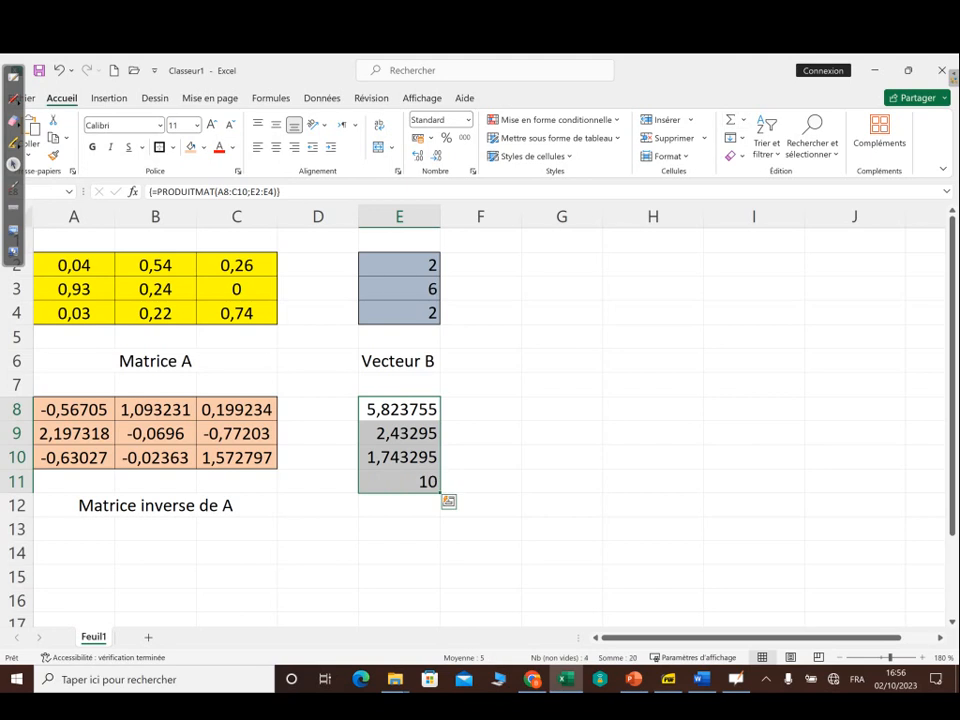
pyautogui.click(399, 482)
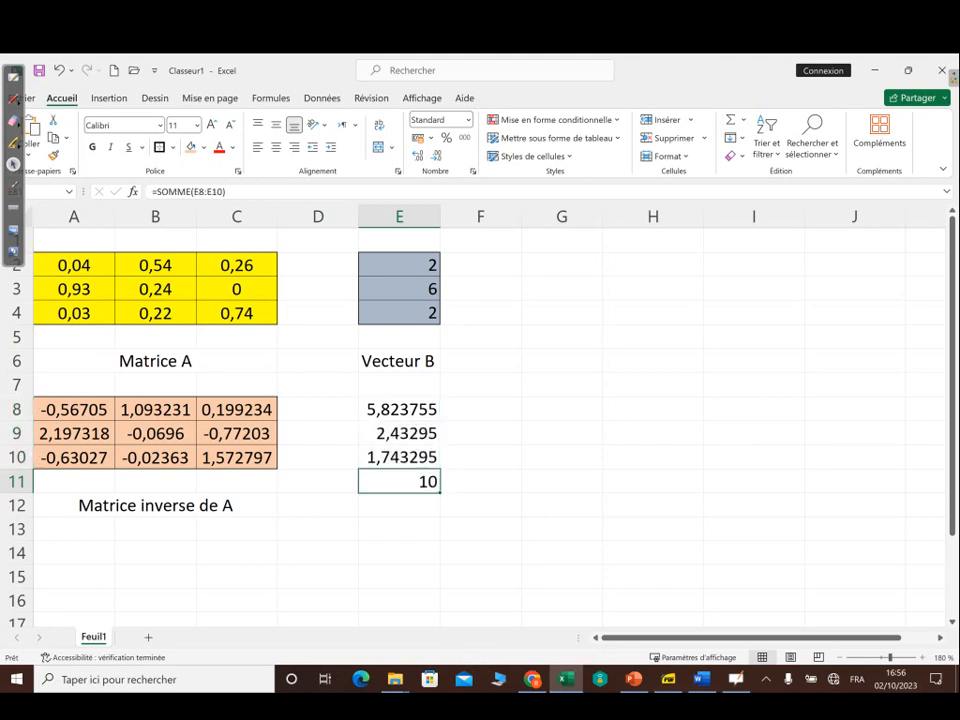
pyautogui.hotkey('ctrl', 'g')
pyautogui.rightClick(736, 679)
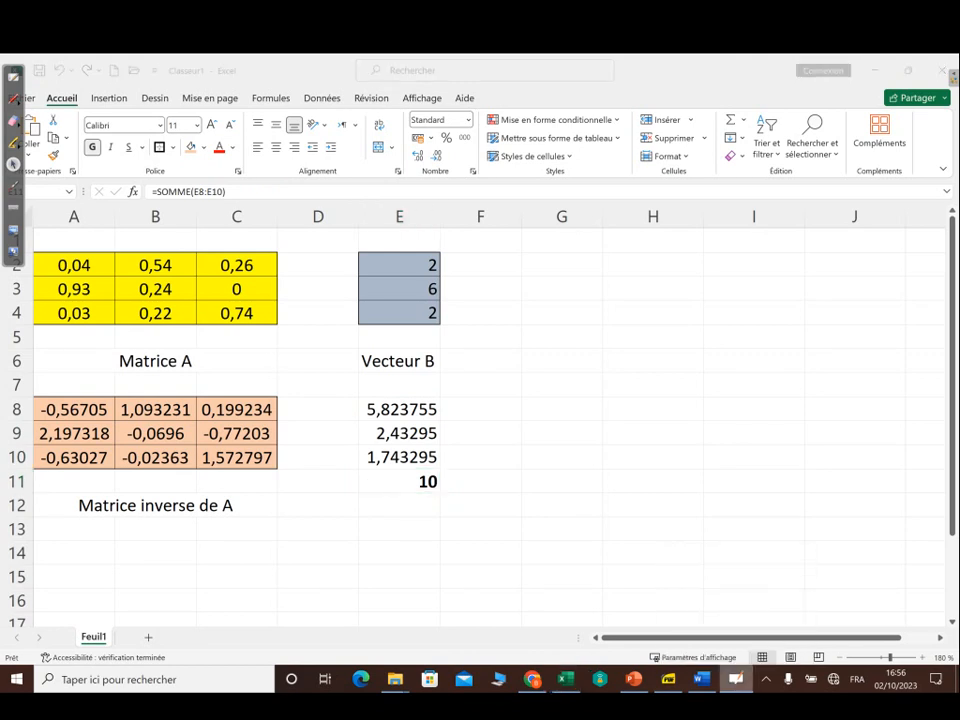